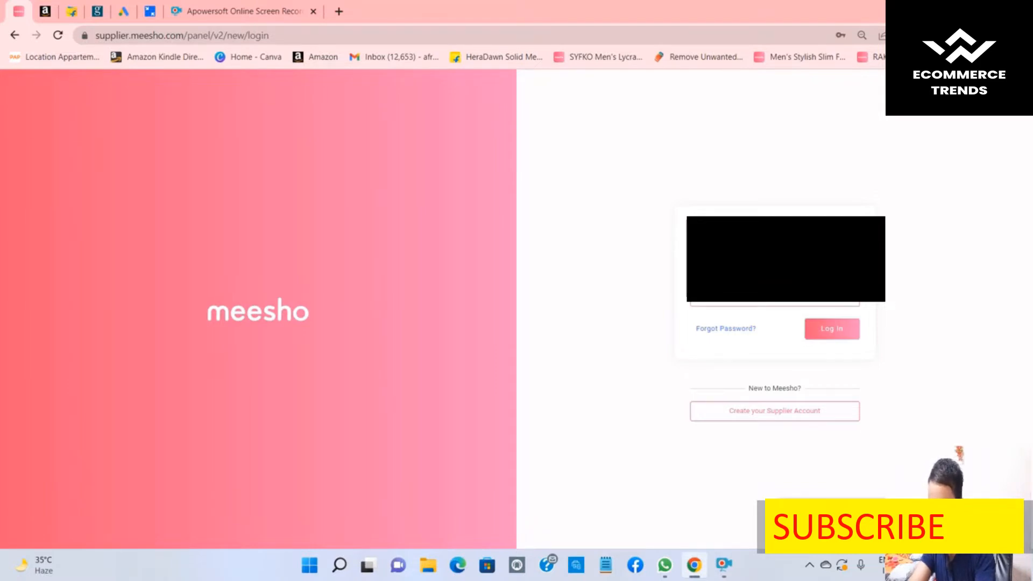
- Log in to the supplier panel and start a new single catalog upload
{"action": "key", "text": "Return"}
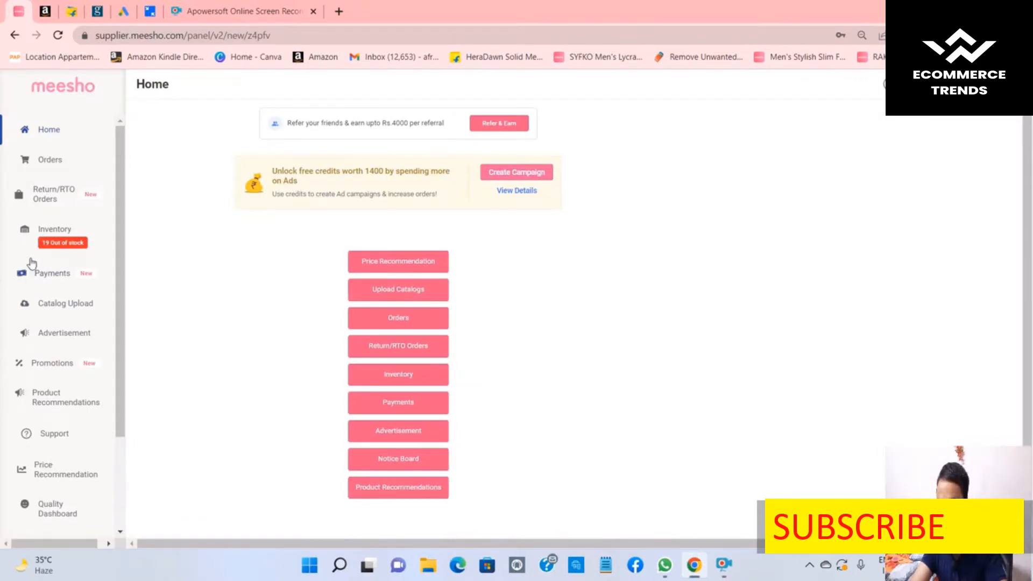
{"action": "left_click", "coordinate": [64, 310]}
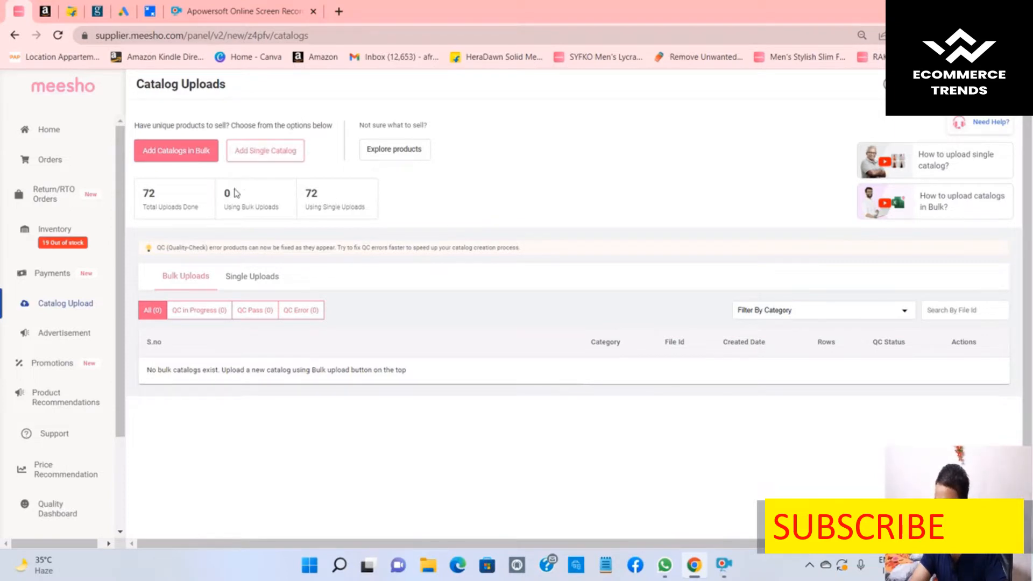
{"action": "left_click", "coordinate": [254, 153]}
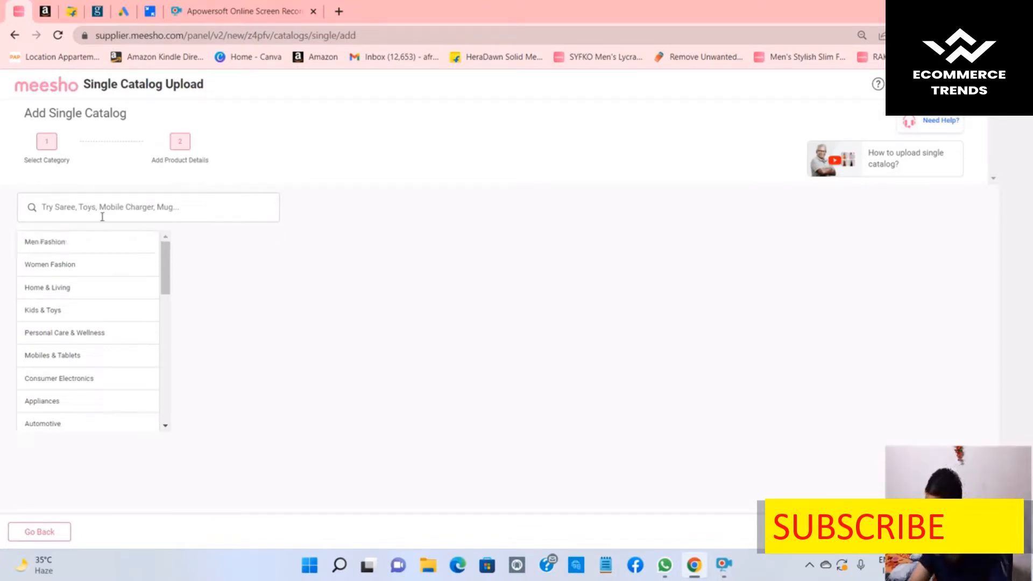
- Choose the product category Men Fashion / Western Wear / Bottom Wear / Track Pants
{"action": "left_click", "coordinate": [84, 242]}
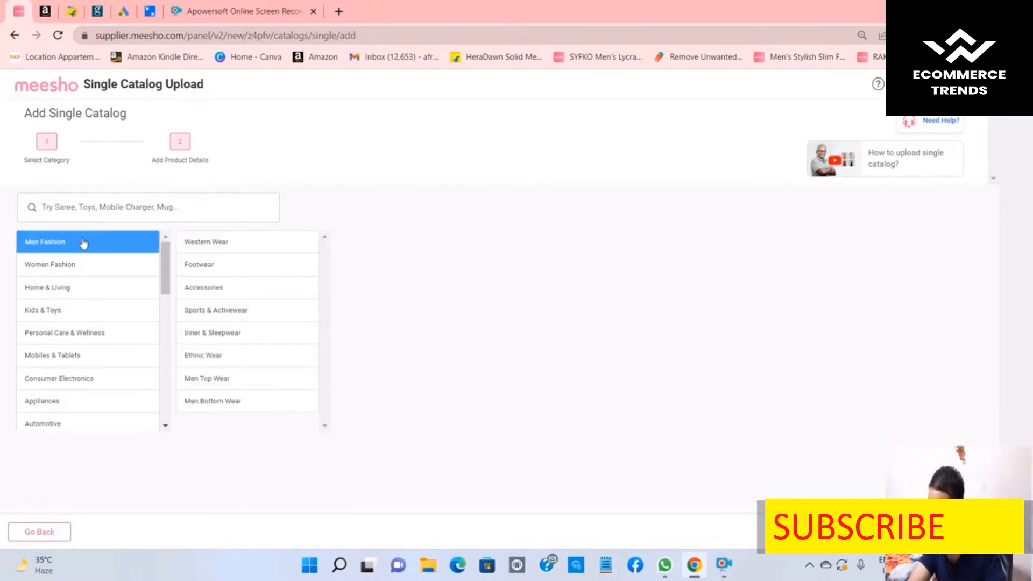
{"action": "left_click", "coordinate": [230, 247]}
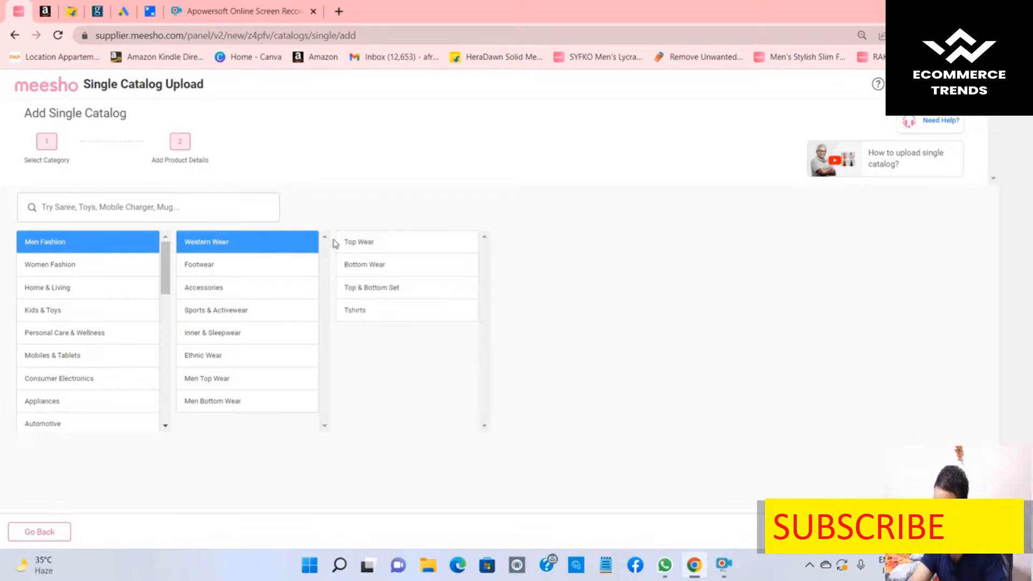
{"action": "left_click", "coordinate": [377, 263]}
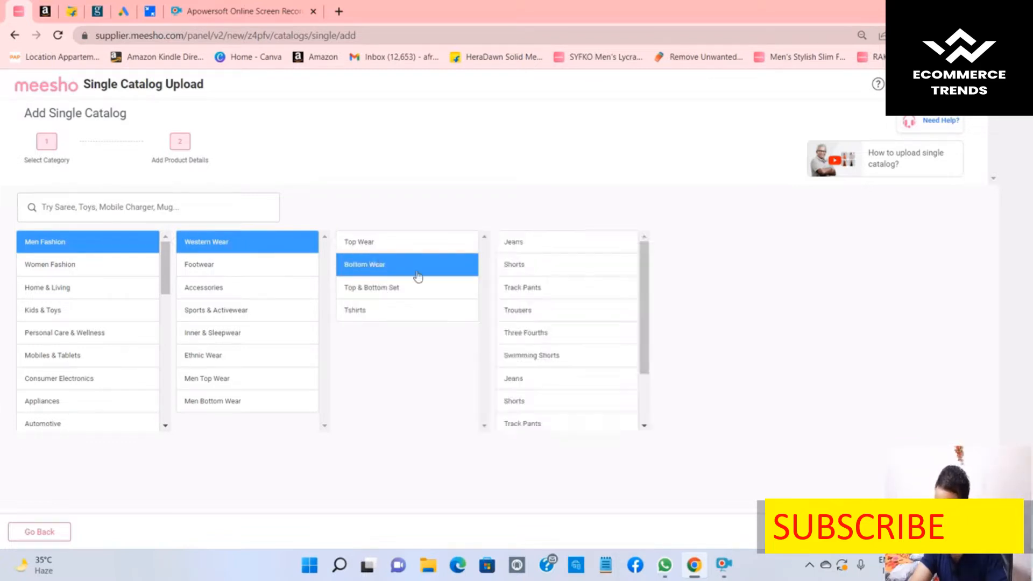
{"action": "left_click", "coordinate": [554, 289]}
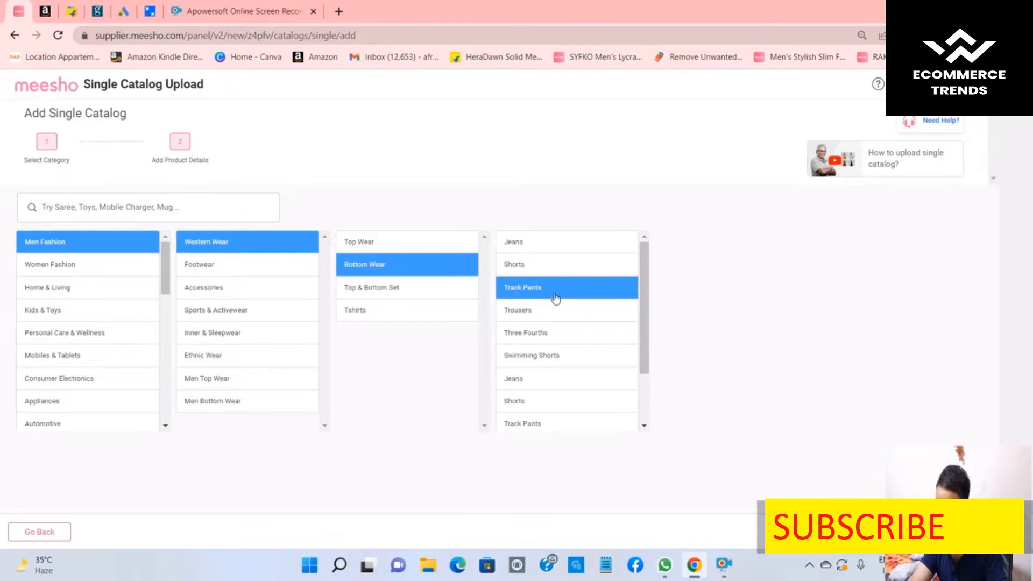
{"action": "left_click", "coordinate": [554, 293]}
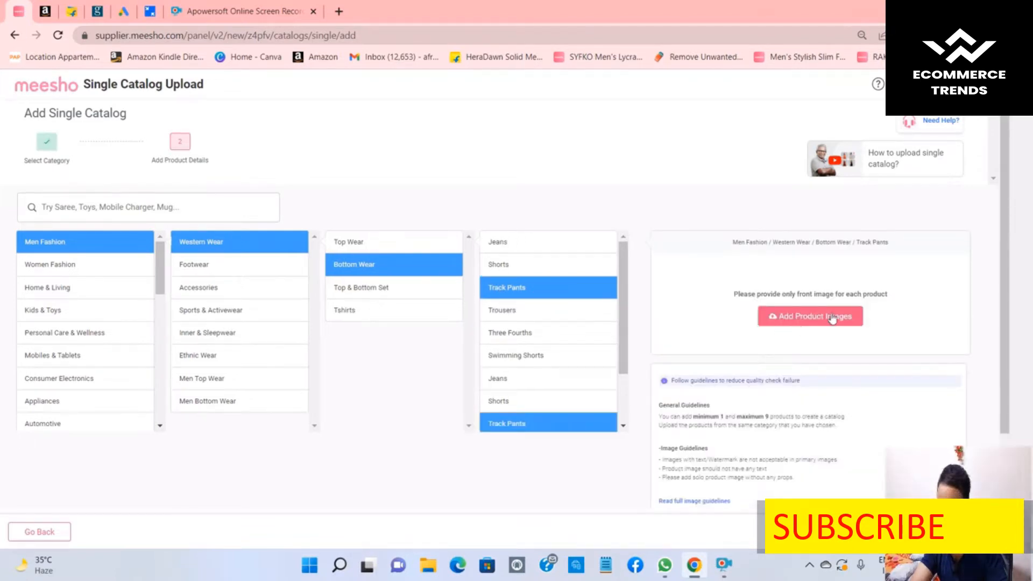
- Add the image "lower m1" from the meesho folder inside lowers pic as the product's front image and continue to the product details
{"action": "left_click", "coordinate": [789, 322]}
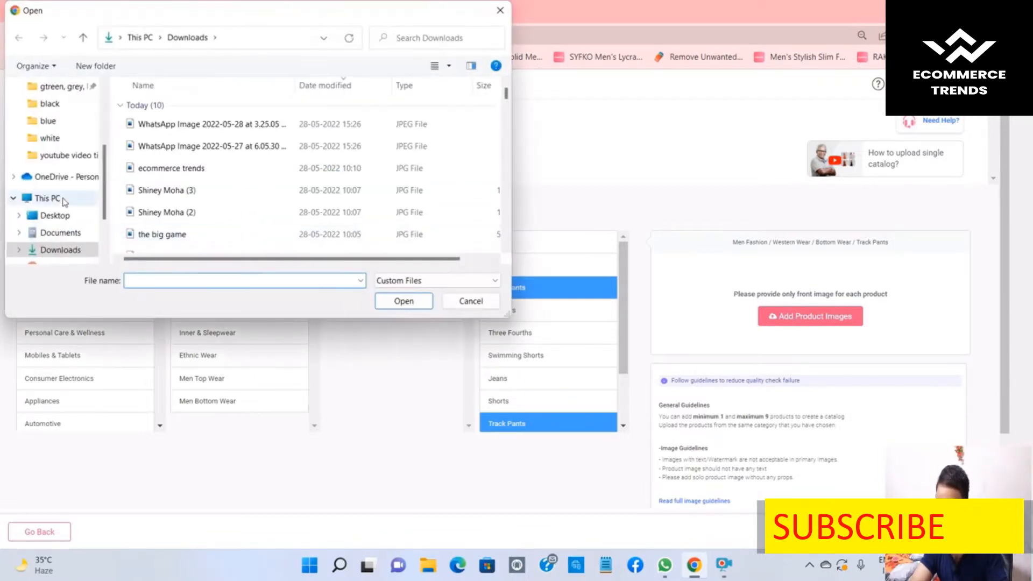
{"action": "left_click", "coordinate": [57, 233]}
{"action": "scroll", "coordinate": [172, 209], "scroll_direction": "down", "scroll_amount": 1}
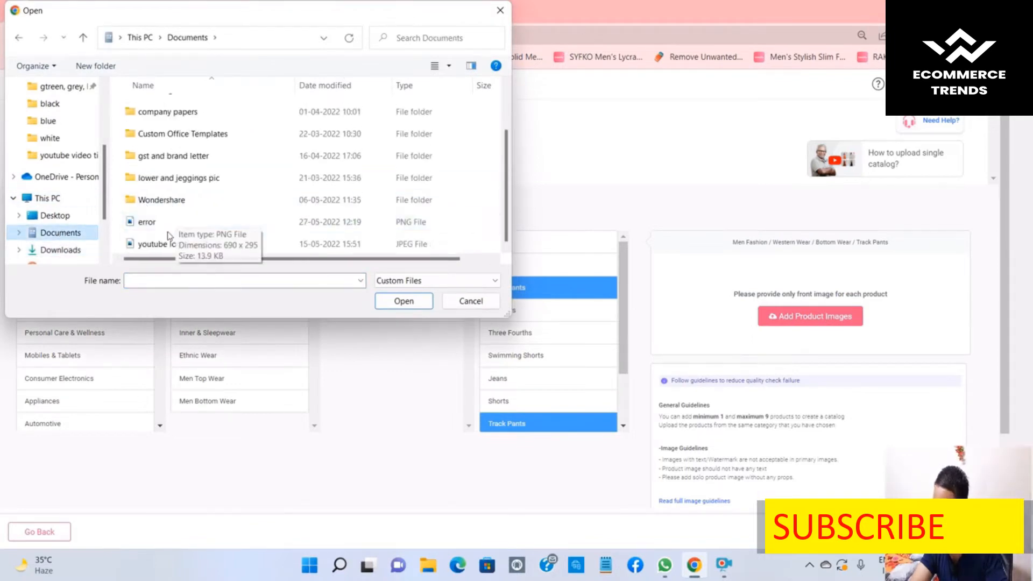
{"action": "double_click", "coordinate": [166, 185]}
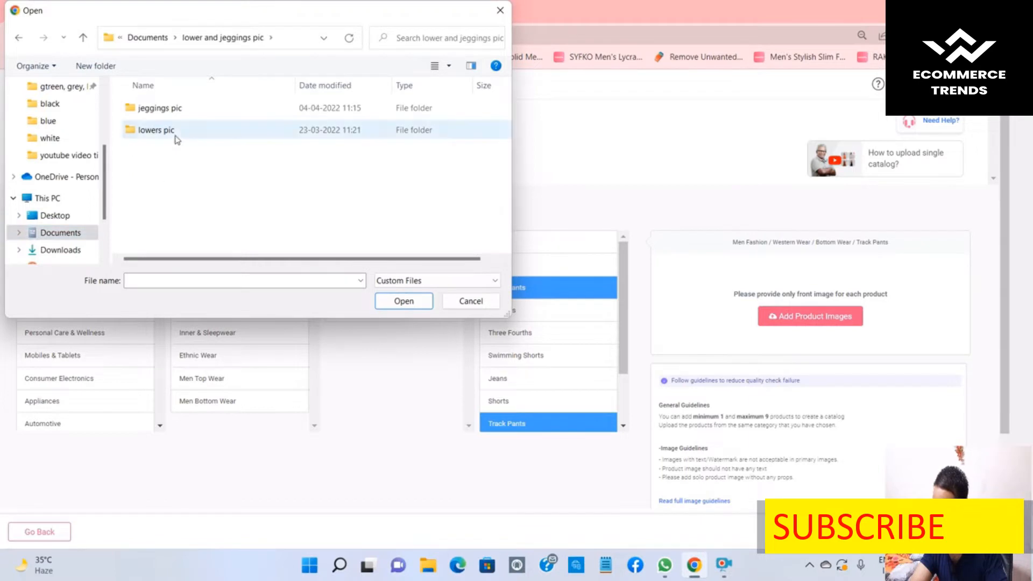
{"action": "double_click", "coordinate": [172, 134]}
{"action": "double_click", "coordinate": [173, 224]}
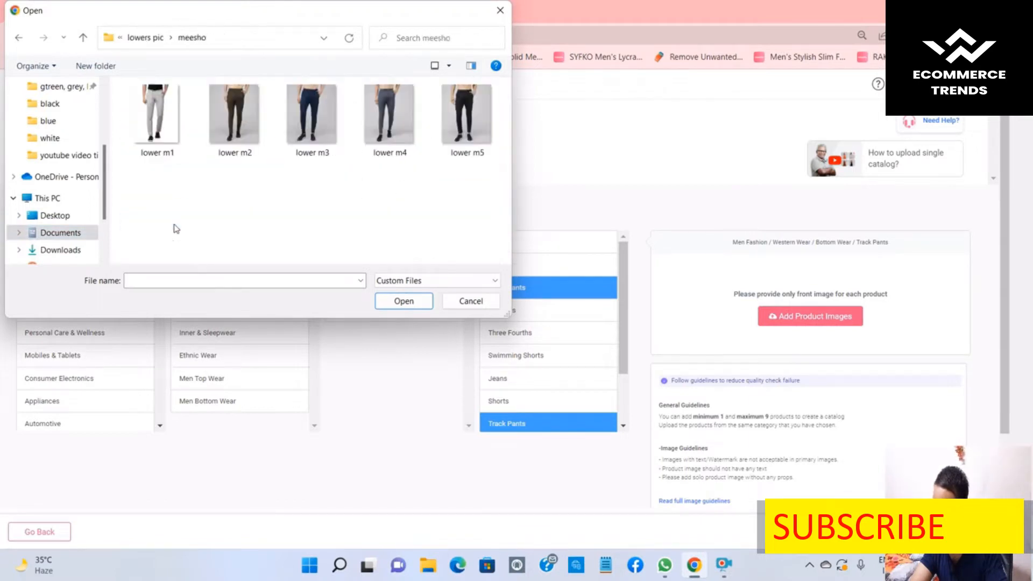
{"action": "left_click", "coordinate": [156, 119]}
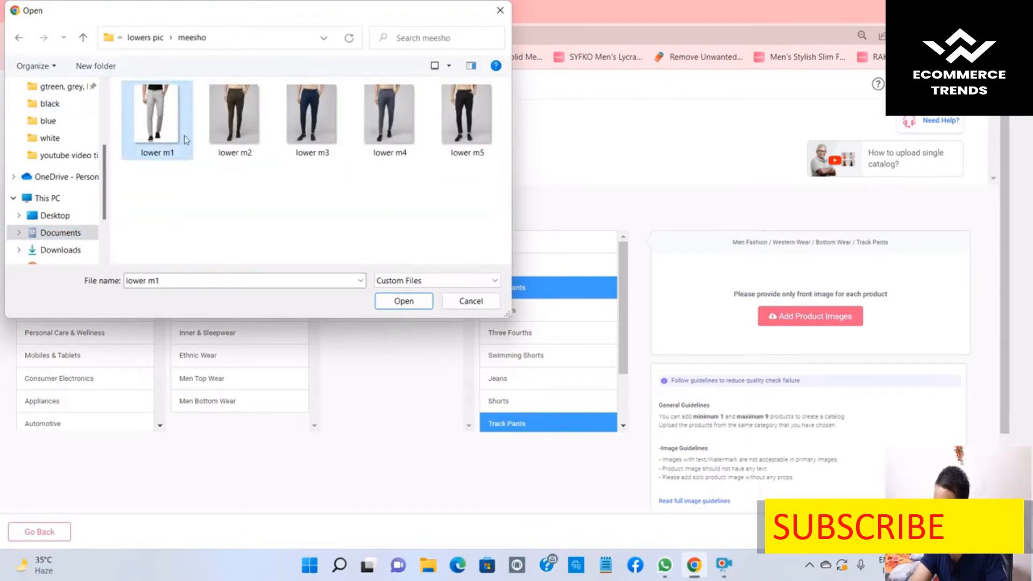
{"action": "left_click", "coordinate": [402, 303]}
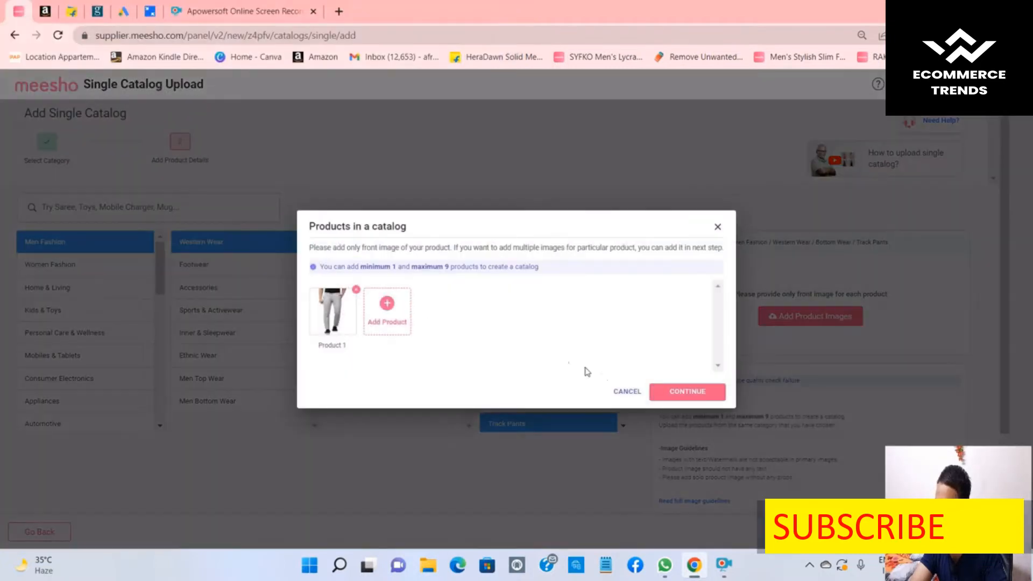
{"action": "left_click", "coordinate": [696, 401]}
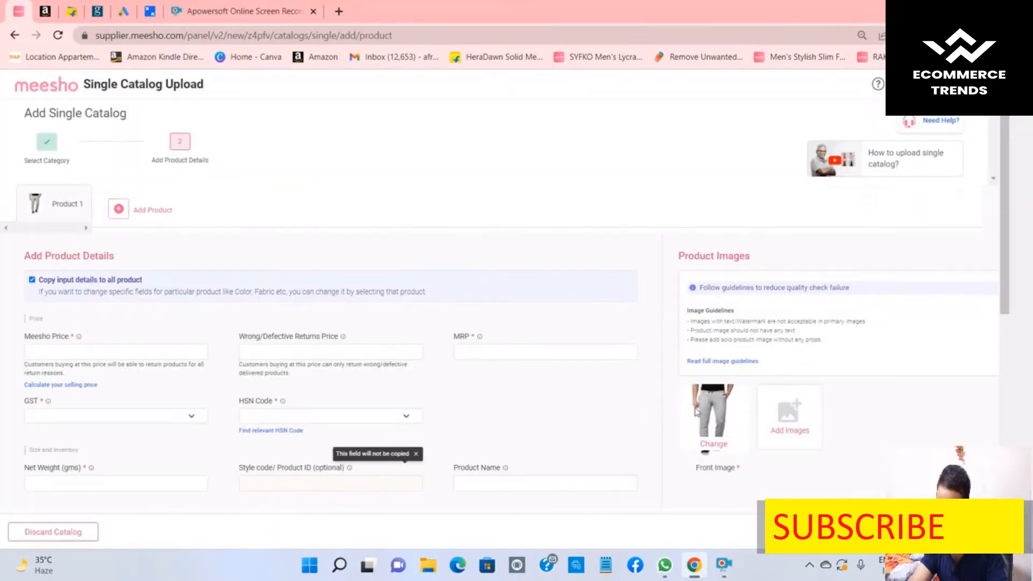
- Add "lower m1" as the second image of Product 1
{"action": "scroll", "coordinate": [645, 408], "scroll_direction": "down", "scroll_amount": 3}
{"action": "scroll", "coordinate": [644, 409], "scroll_direction": "up", "scroll_amount": 3}
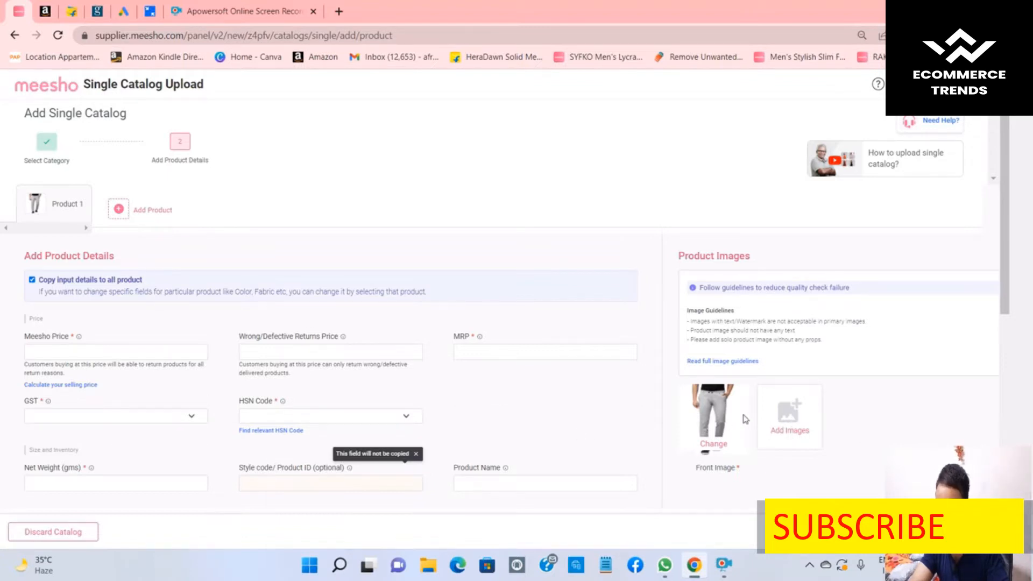
{"action": "left_click", "coordinate": [789, 421]}
{"action": "left_click", "coordinate": [171, 147]}
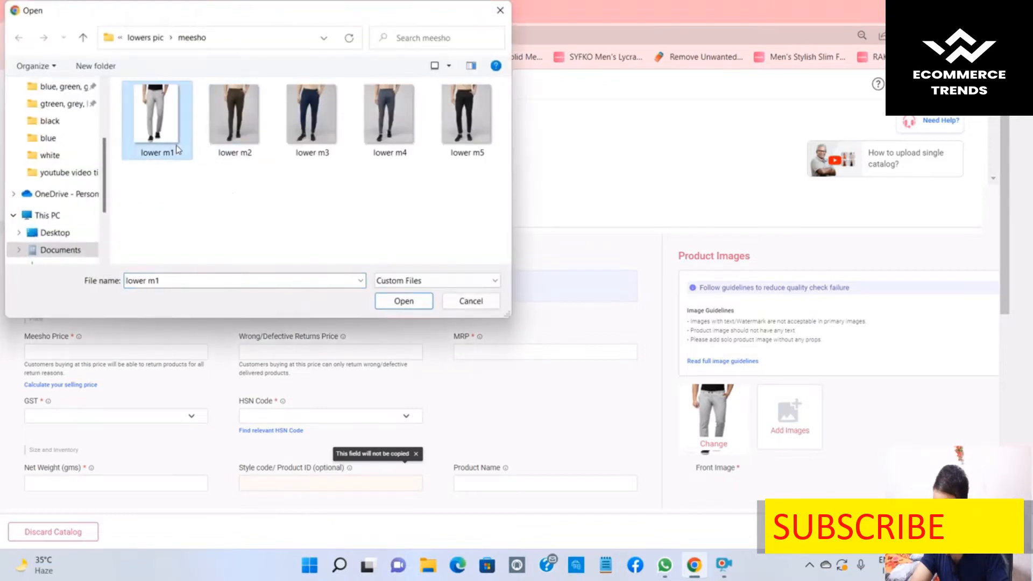
{"action": "left_click", "coordinate": [403, 301]}
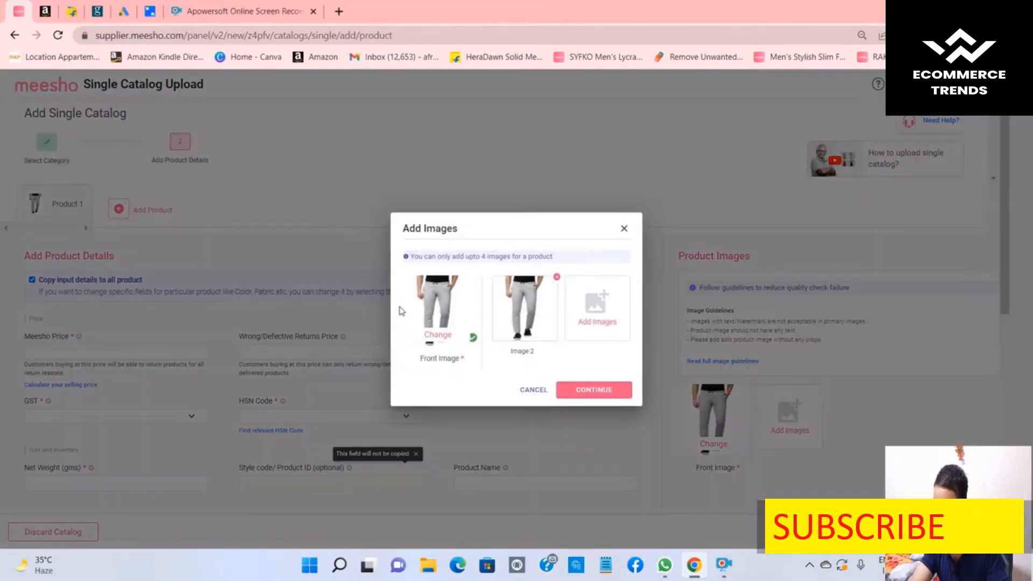
{"action": "left_click", "coordinate": [585, 391]}
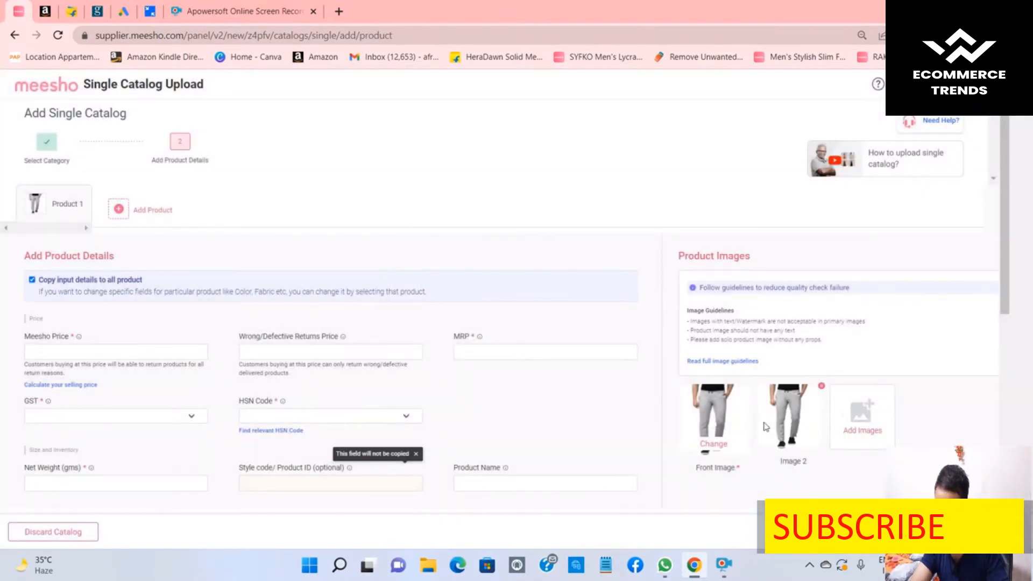
- Set the Meesho price to 699
{"action": "scroll", "coordinate": [719, 423], "scroll_direction": "down", "scroll_amount": 3}
{"action": "scroll", "coordinate": [719, 424], "scroll_direction": "up", "scroll_amount": 3}
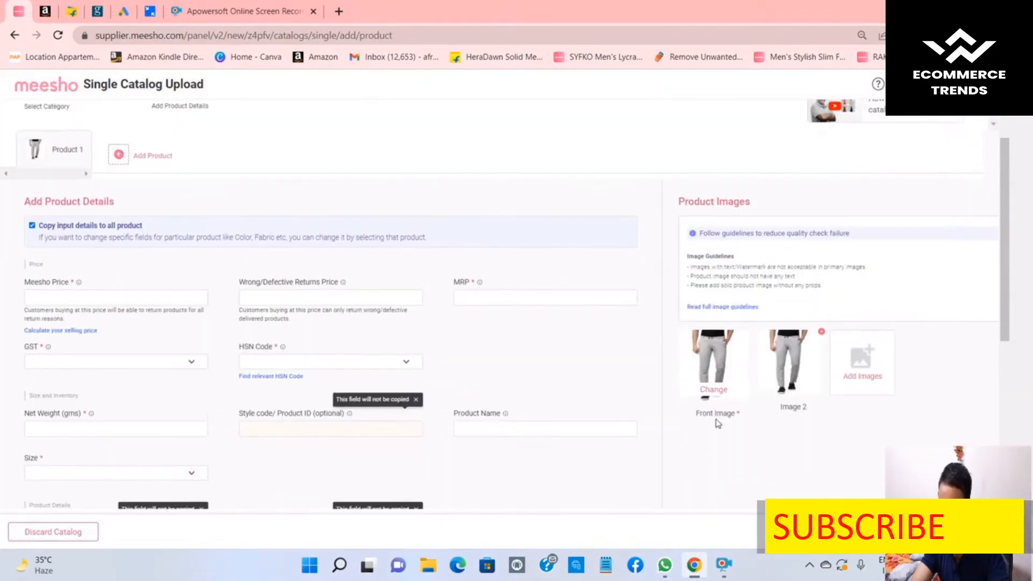
{"action": "scroll", "coordinate": [339, 402], "scroll_direction": "down", "scroll_amount": 3}
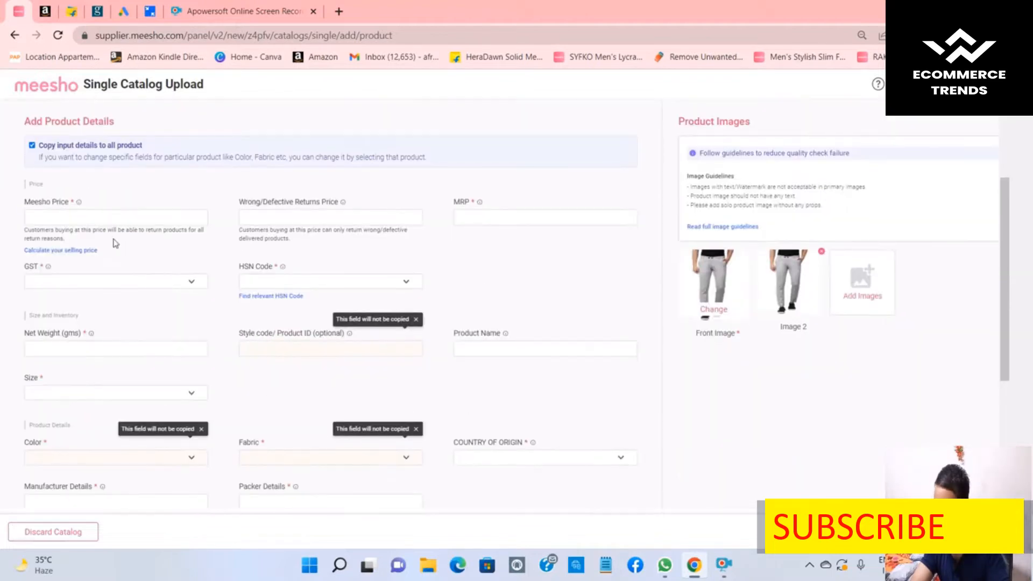
{"action": "left_click", "coordinate": [106, 219]}
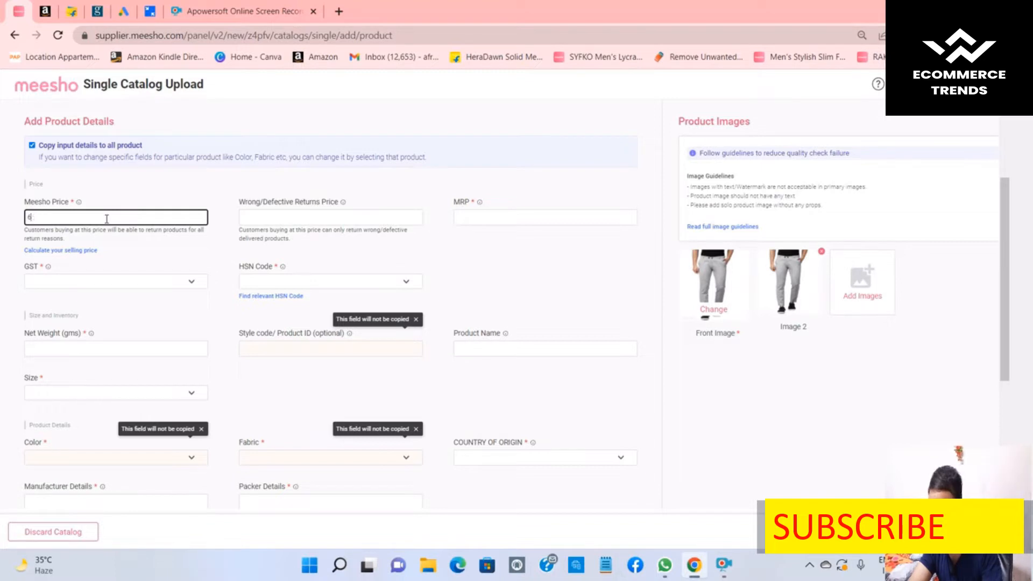
{"action": "type", "text": "99"}
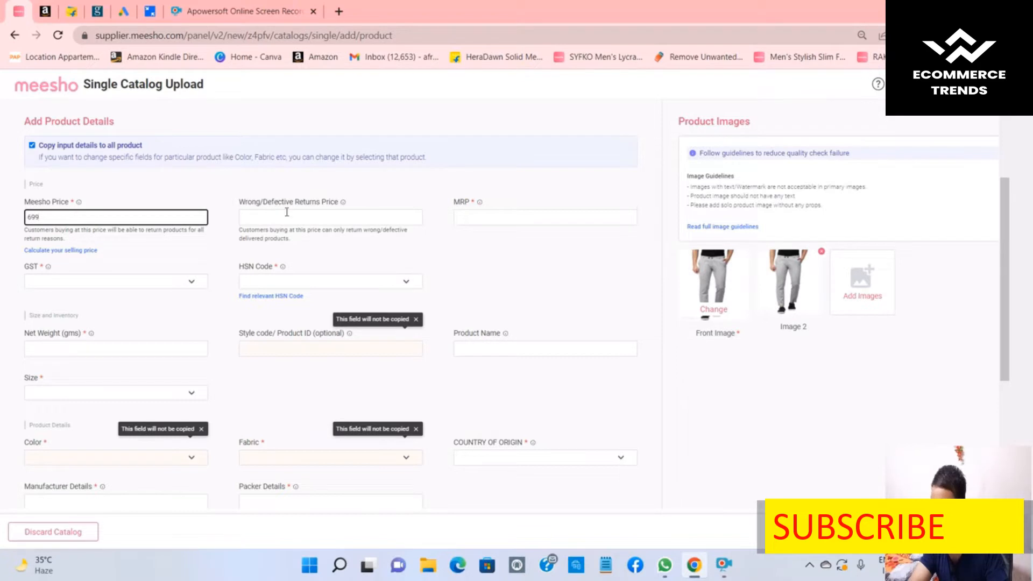
- Set the wrong/defective returns price to 684 and the MRP to 1500
{"action": "left_click", "coordinate": [300, 224]}
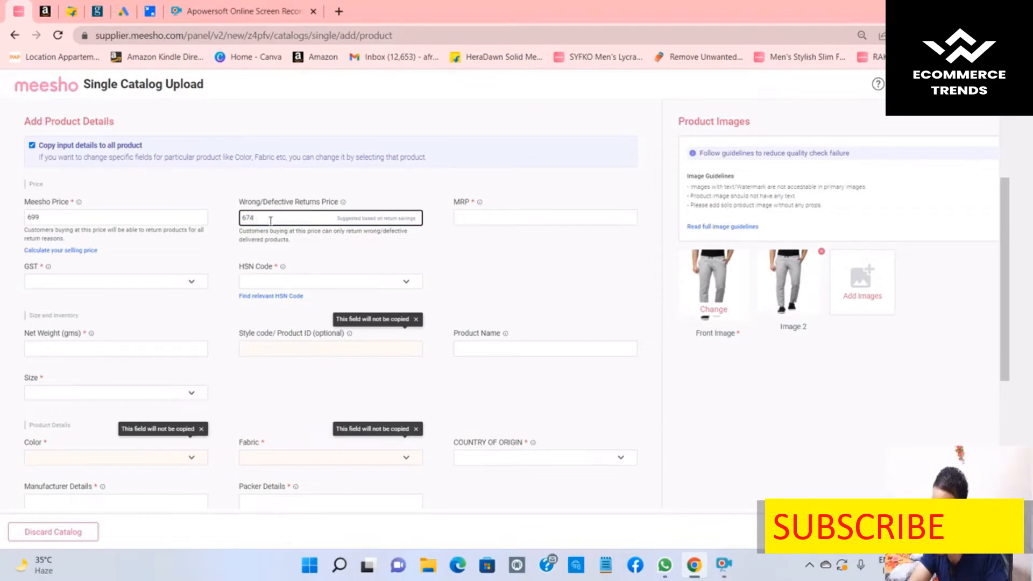
{"action": "key", "text": "BackSpace"}
{"action": "key", "text": "BackSpace"}
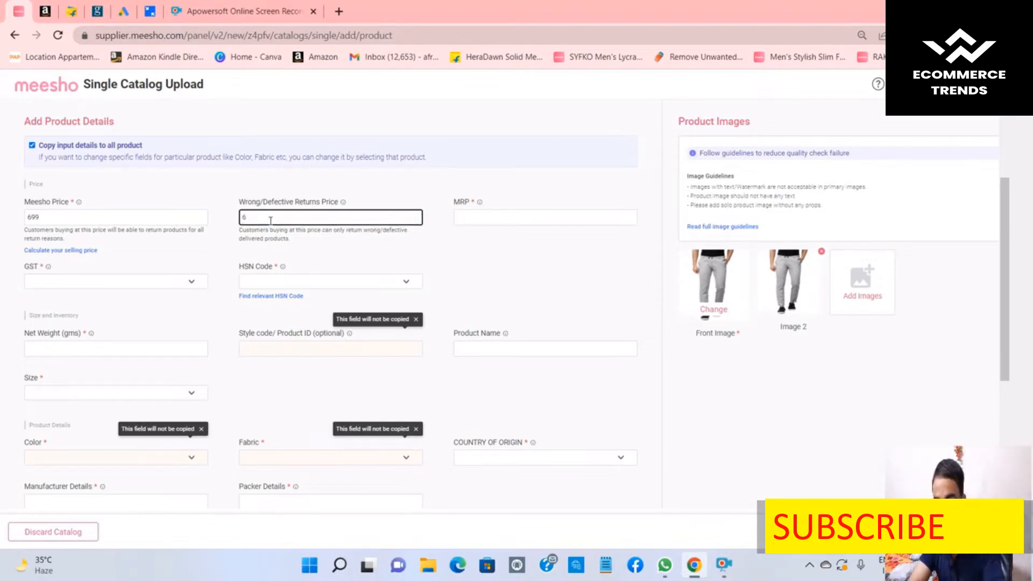
{"action": "type", "text": "84"}
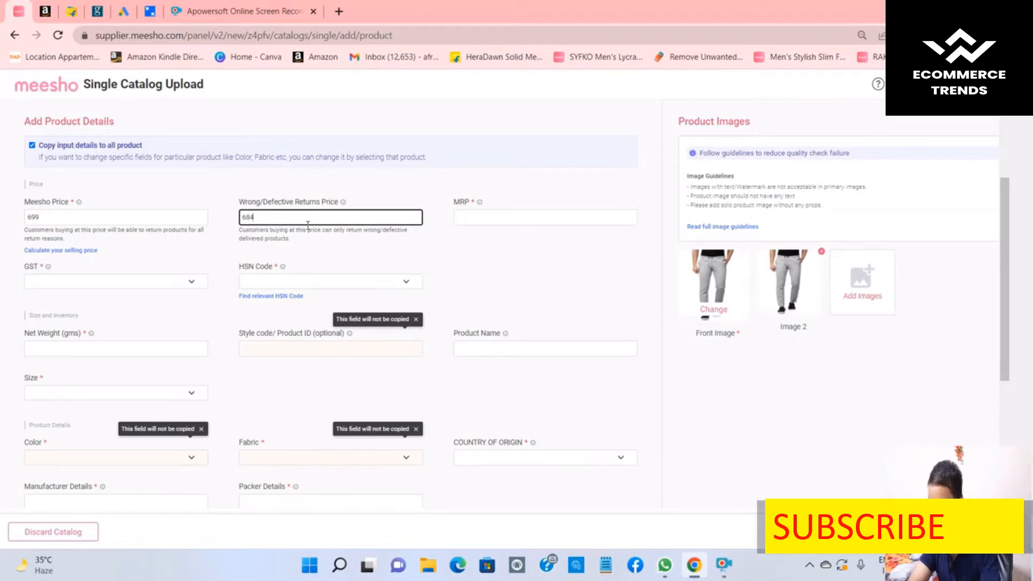
{"action": "left_click", "coordinate": [483, 213]}
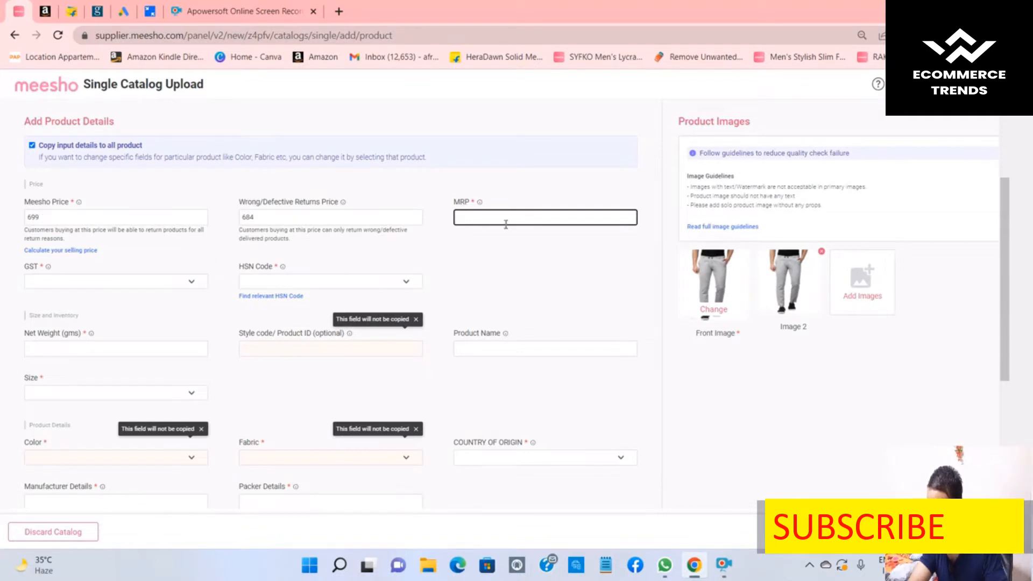
{"action": "type", "text": "1500"}
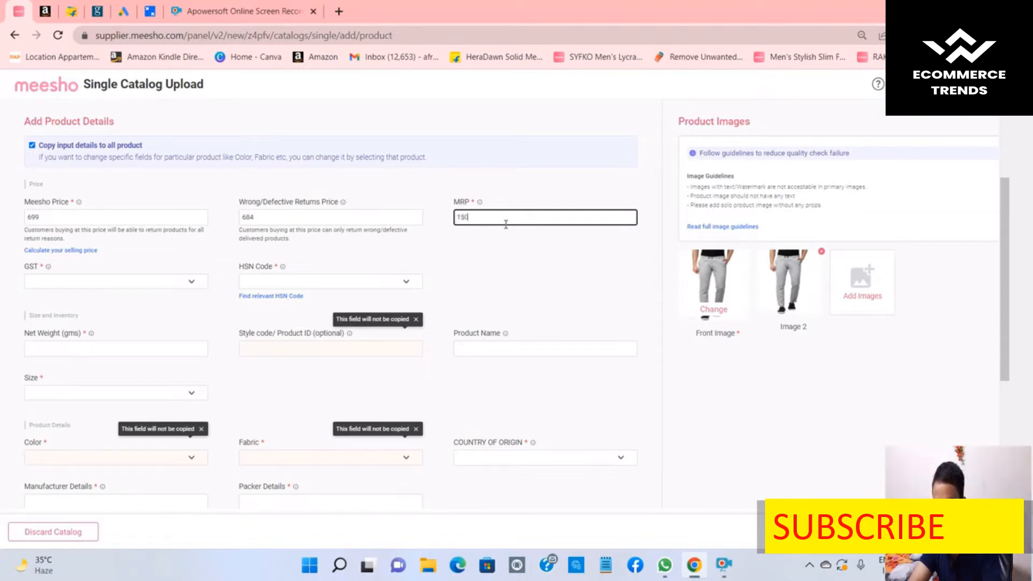
- Set the product's GST to 5 and its HSN code to 6207
{"action": "left_click", "coordinate": [164, 278]}
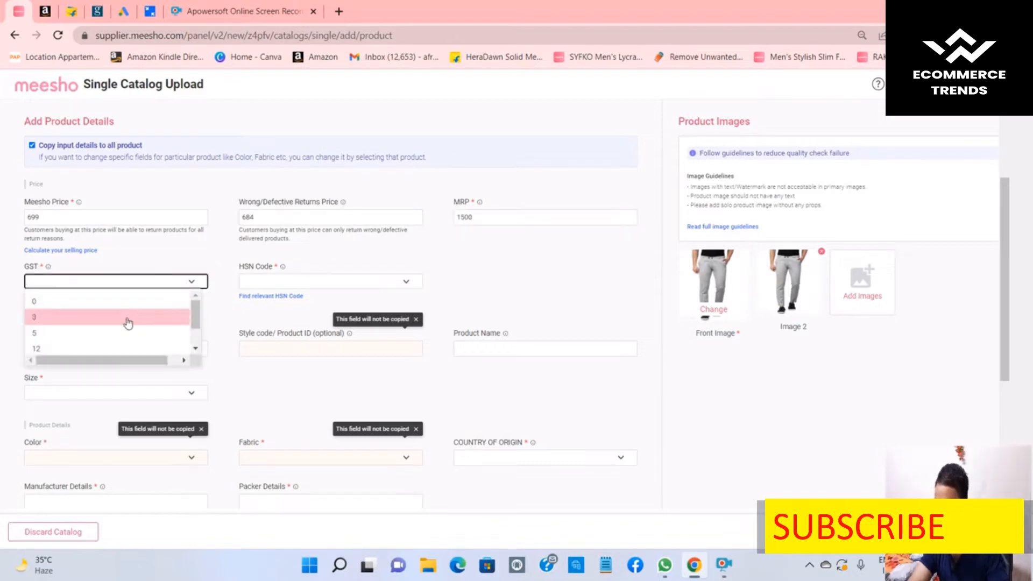
{"action": "left_click", "coordinate": [86, 338]}
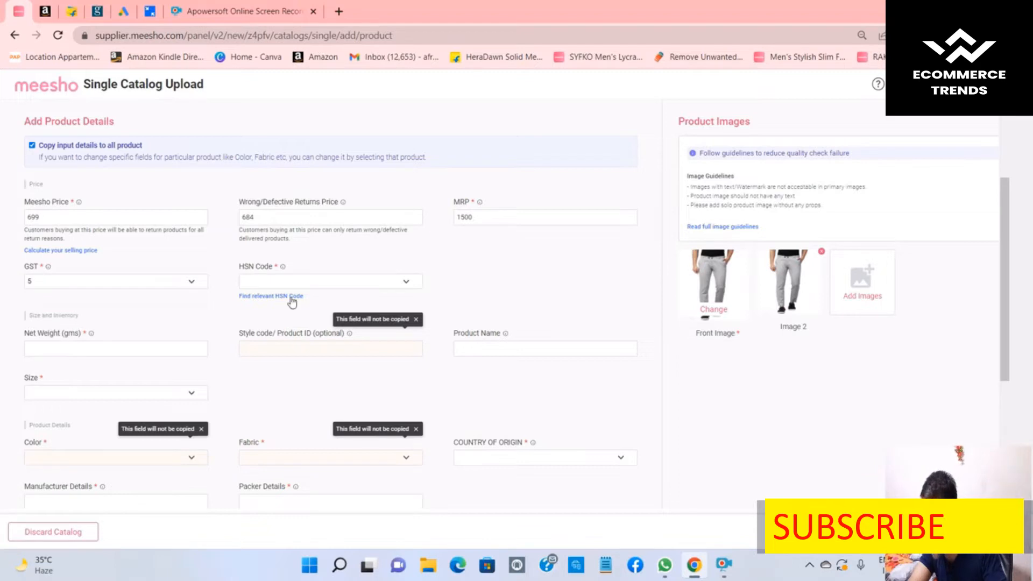
{"action": "left_click", "coordinate": [319, 279]}
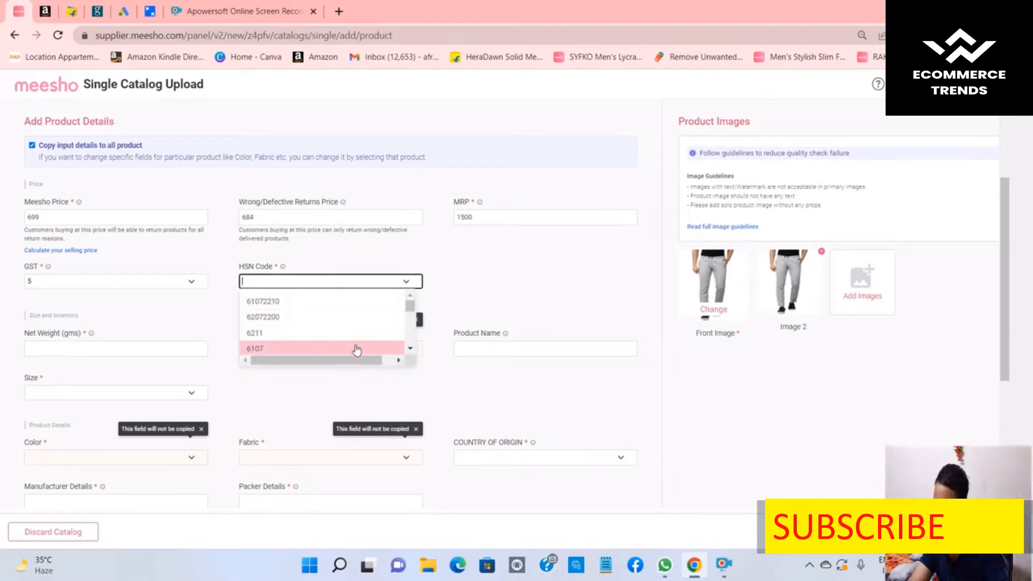
{"action": "left_click", "coordinate": [410, 349]}
{"action": "left_click", "coordinate": [302, 340]}
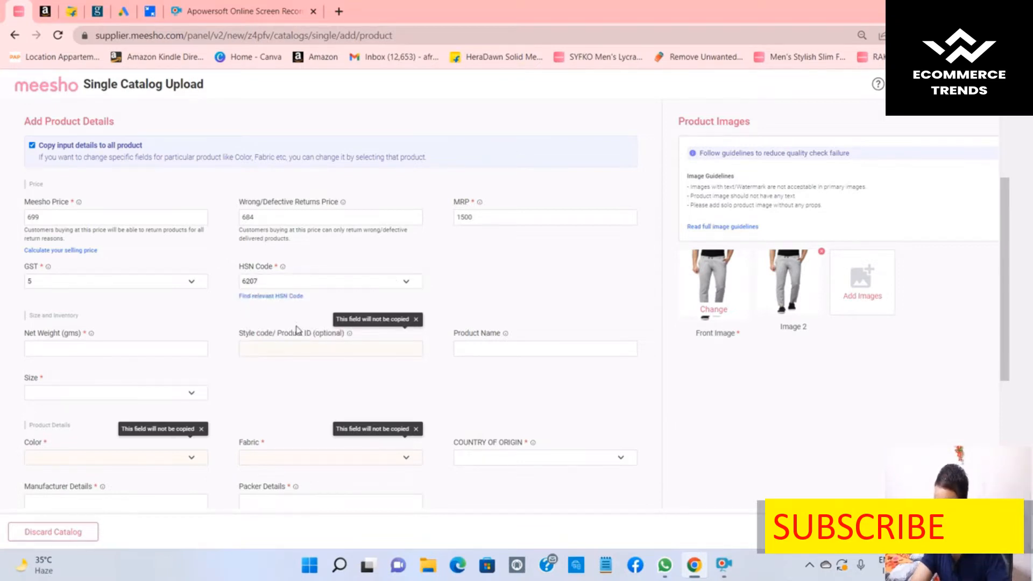
- Set the net weight to 240 grams and the style code to "lgry-tp"
{"action": "scroll", "coordinate": [211, 343], "scroll_direction": "down", "scroll_amount": 1}
{"action": "left_click", "coordinate": [55, 275]}
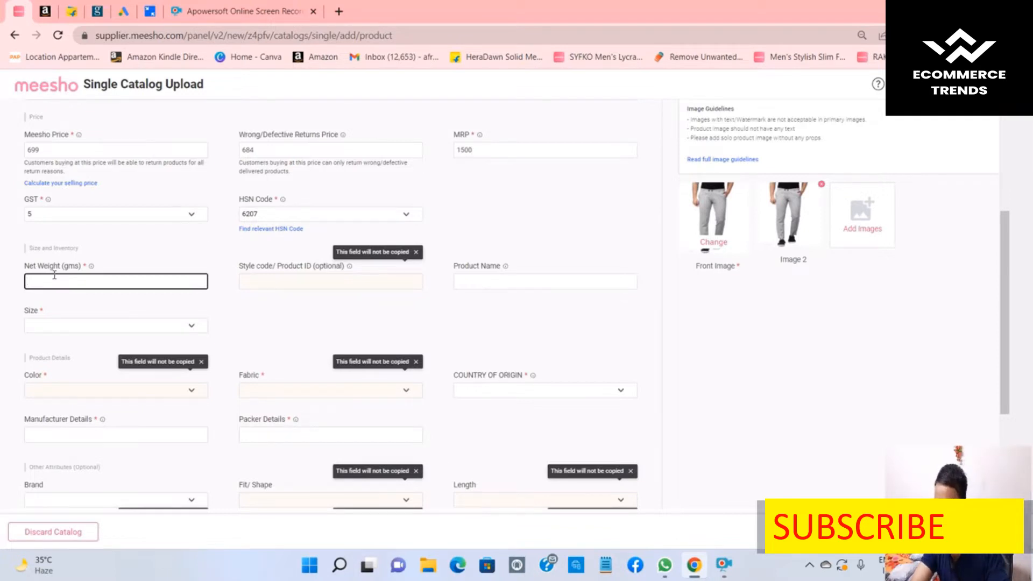
{"action": "type", "text": "240"}
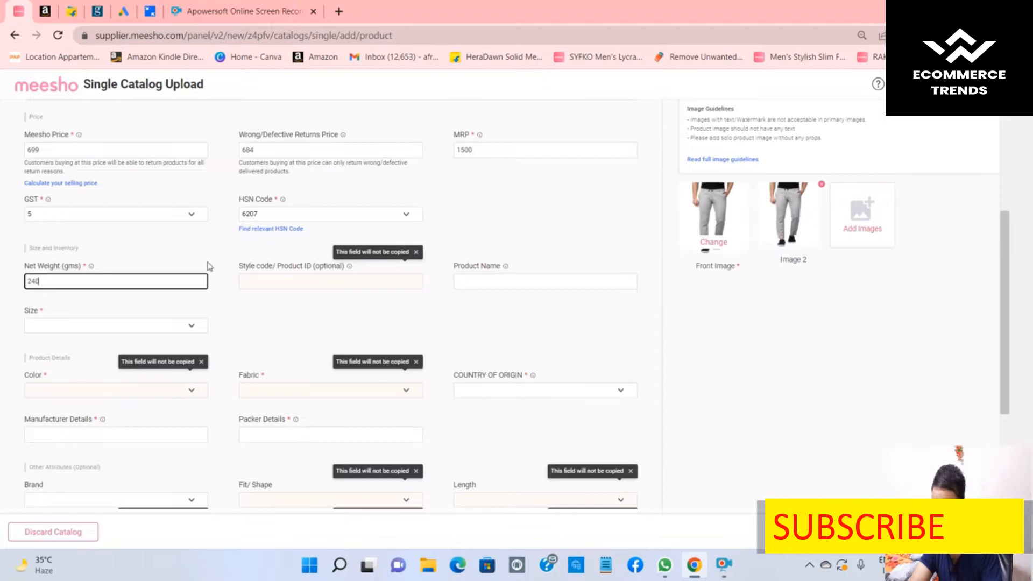
{"action": "left_click", "coordinate": [264, 278]}
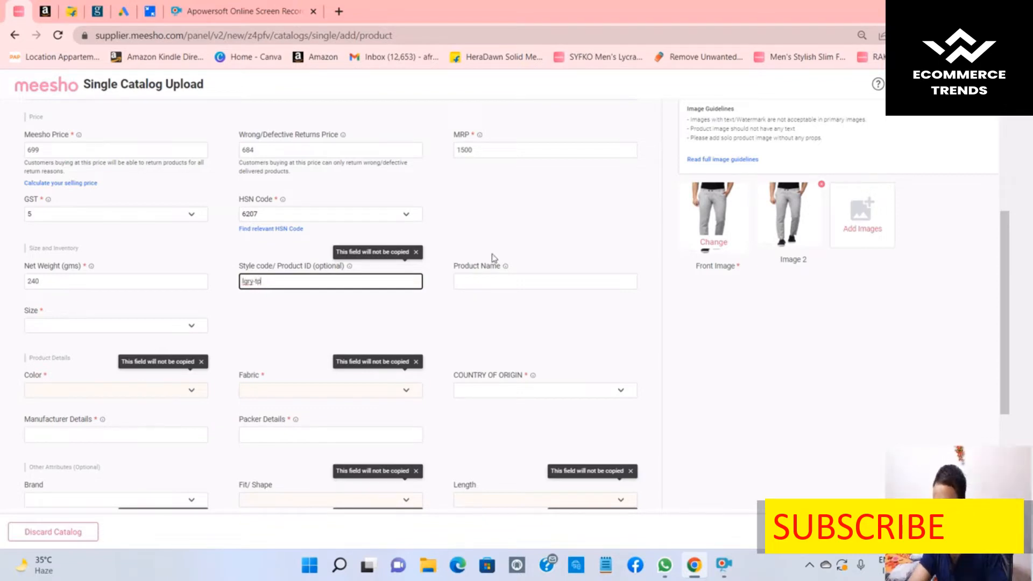
- Open the Product Name field for editing
{"action": "left_click", "coordinate": [476, 282]}
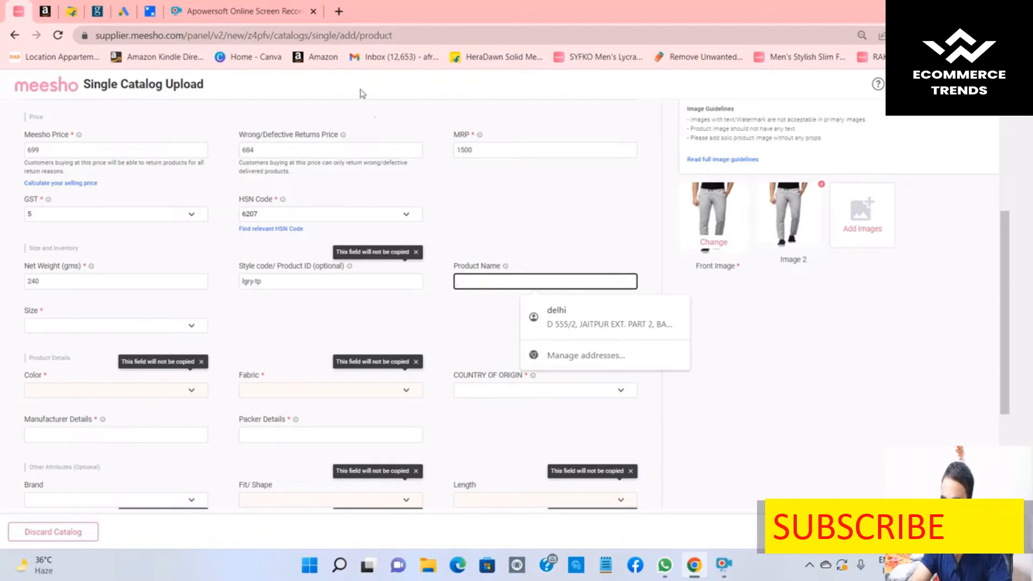
{"action": "key", "text": "ctrl+t"}
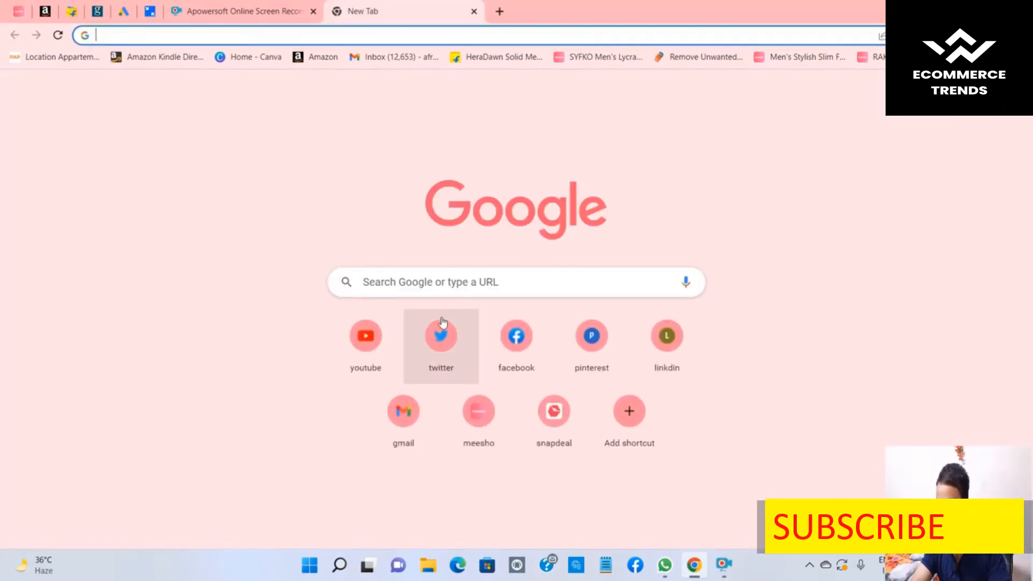
{"action": "left_click", "coordinate": [477, 432]}
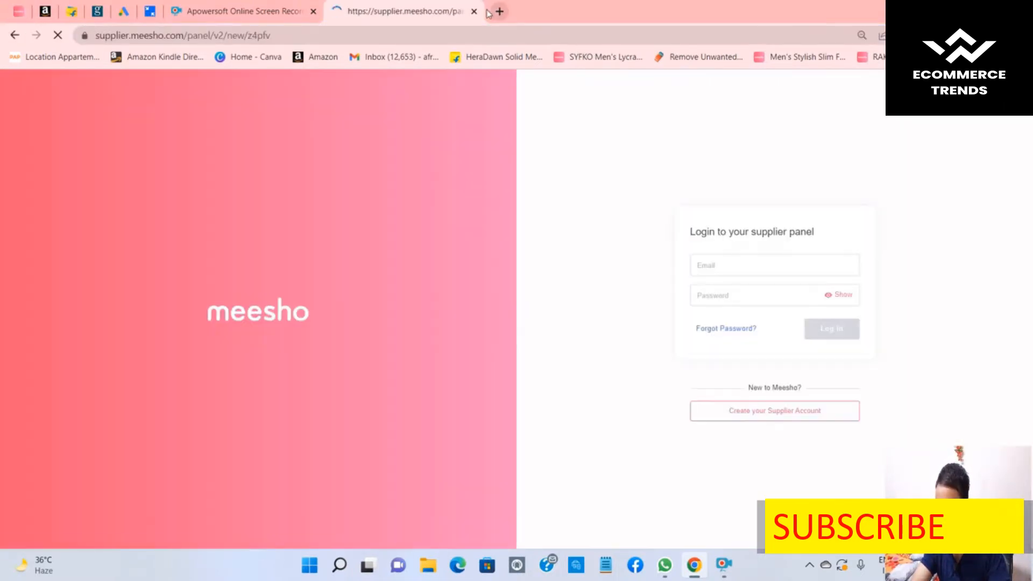
{"action": "left_click", "coordinate": [474, 12]}
- Search Google for "meesho" in a new browser tab and open the Meesho online shopping site
{"action": "left_click", "coordinate": [344, 10]}
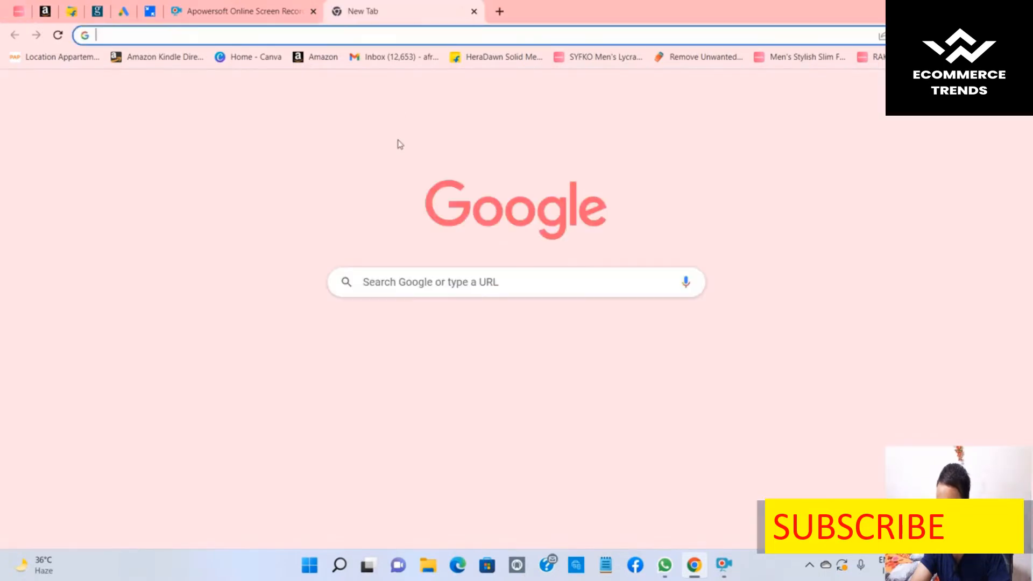
{"action": "left_click", "coordinate": [427, 281]}
{"action": "type", "text": "meesho"}
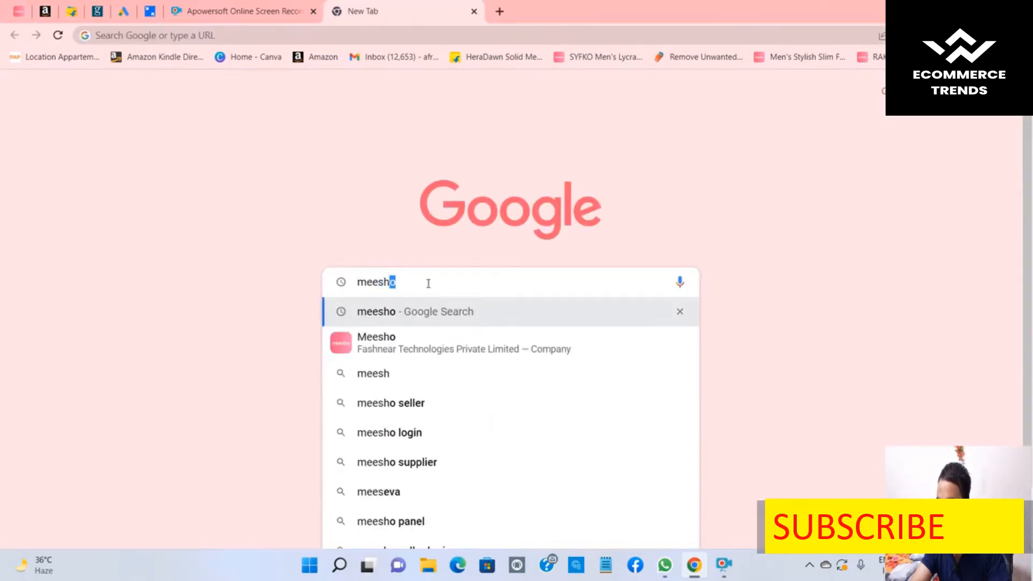
{"action": "key", "text": "Return"}
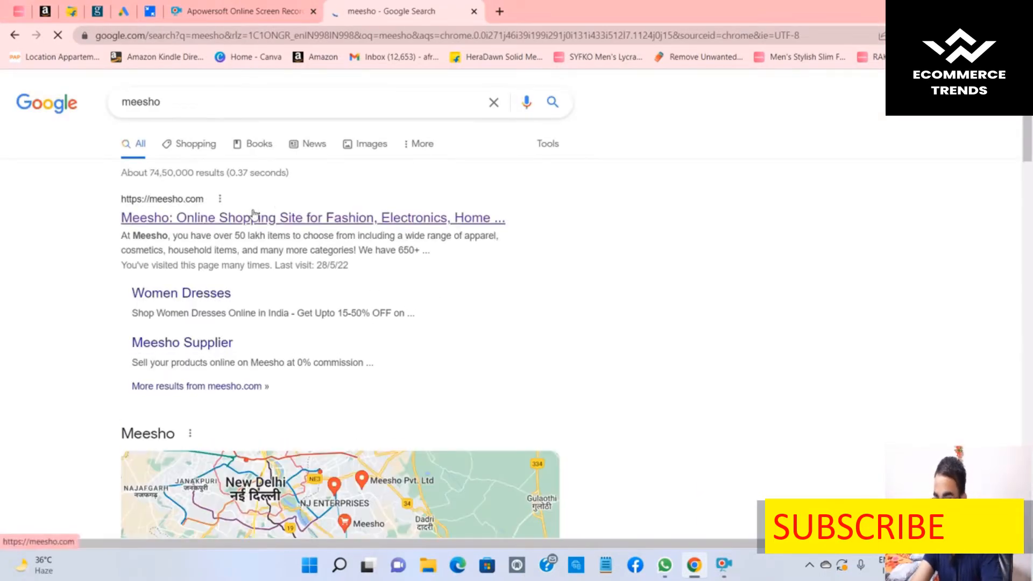
{"action": "left_click", "coordinate": [254, 216]}
- Look up the Meesho shop's search suggestions for "trackpants"
{"action": "left_click", "coordinate": [393, 101]}
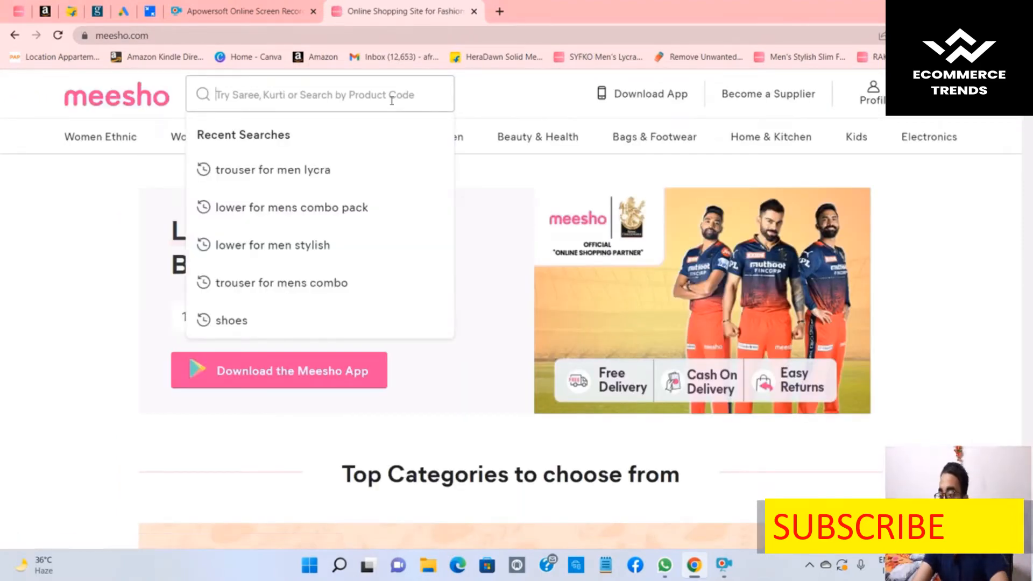
{"action": "type", "text": "t"}
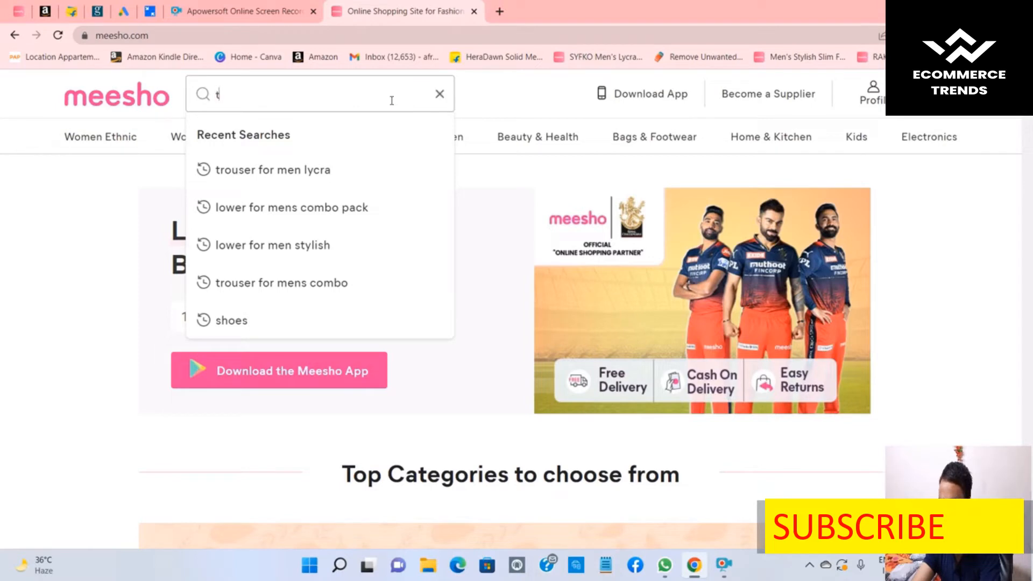
{"action": "type", "text": "rackpants"}
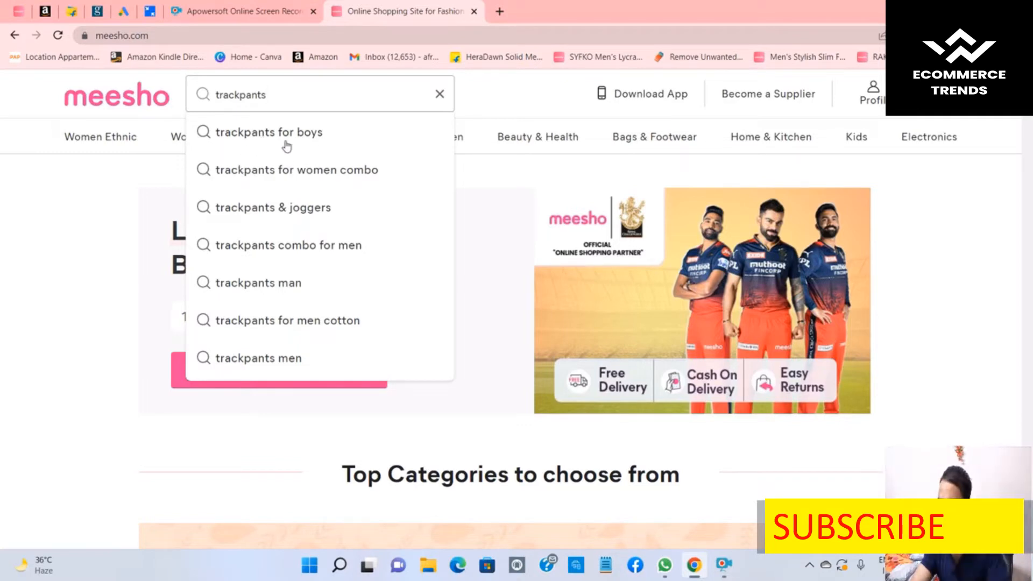
- Return to the single catalog form and enter "Trackpants For Boys" as the product name
{"action": "left_click", "coordinate": [21, 10]}
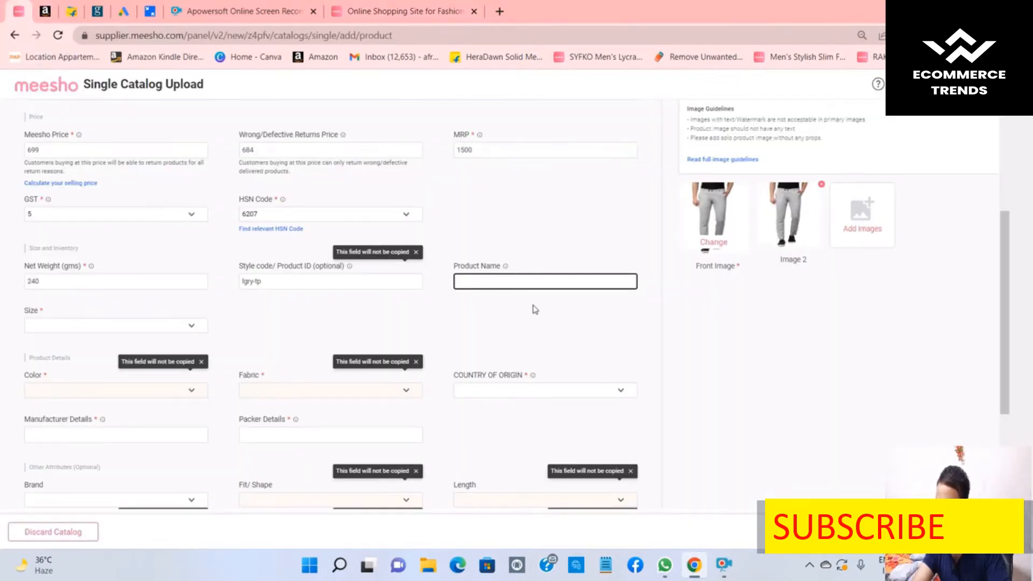
{"action": "type", "text": "T"}
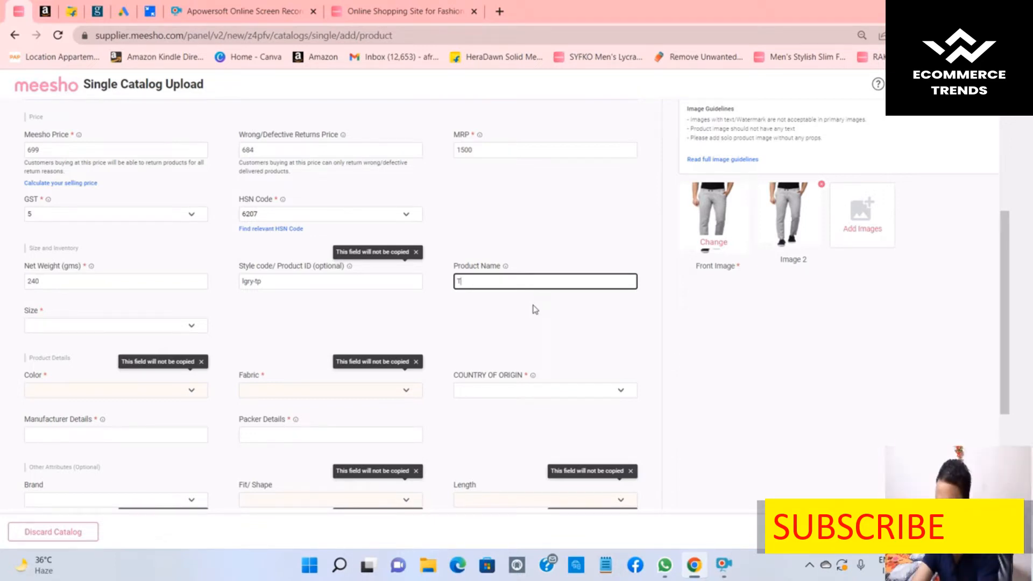
{"action": "type", "text": "kp"}
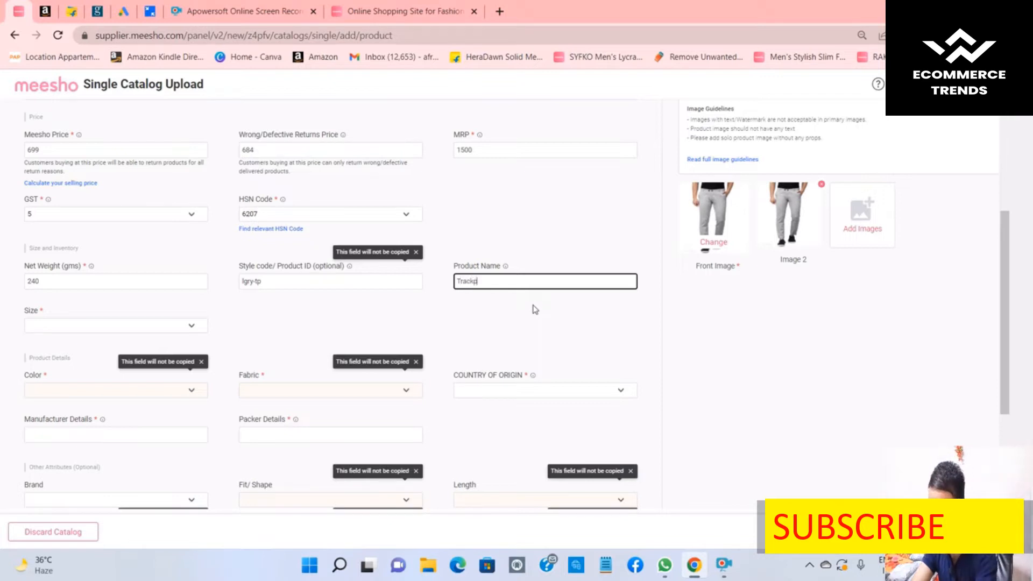
{"action": "type", "text": "ants"}
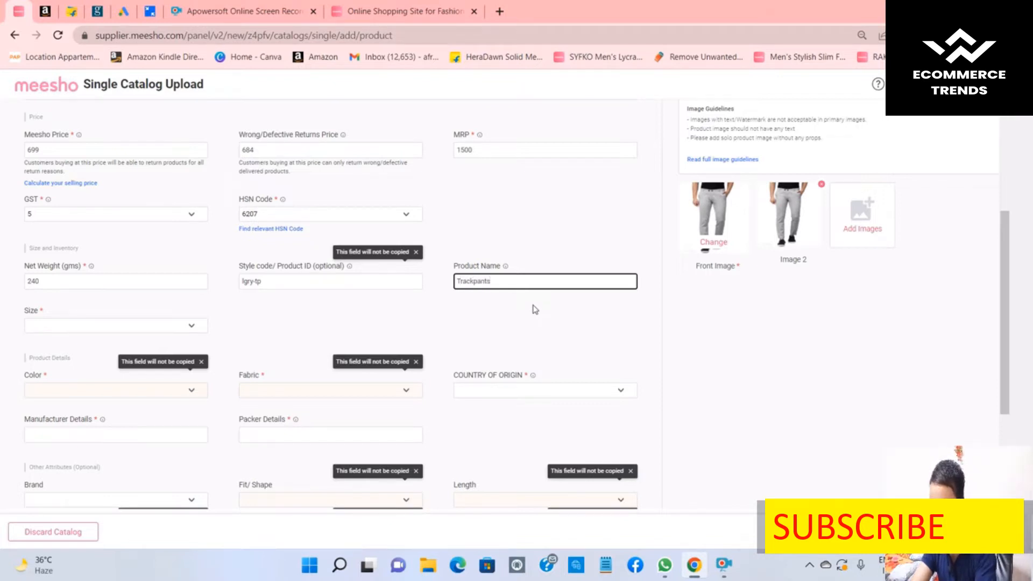
{"action": "type", "text": " For"}
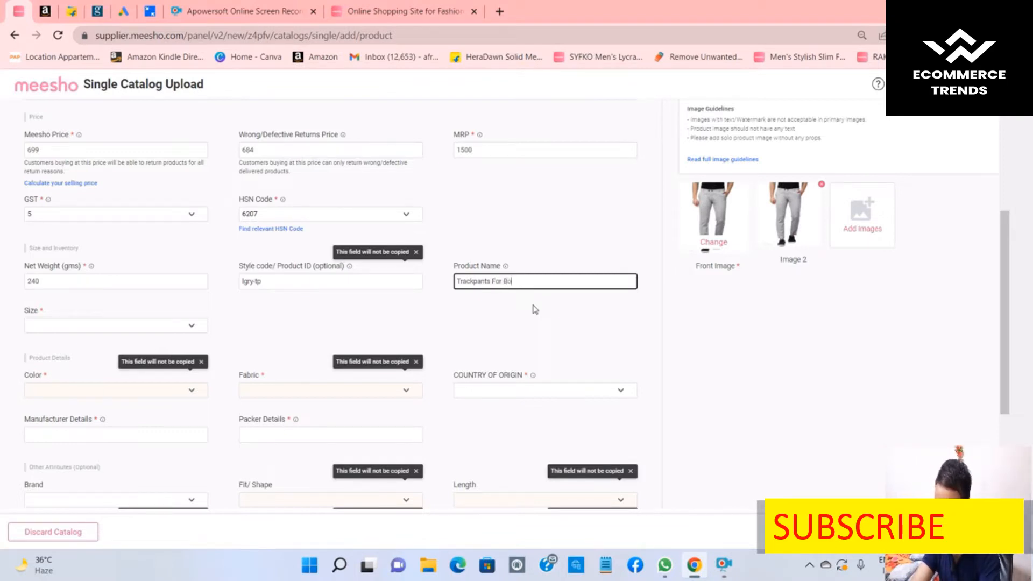
{"action": "type", "text": "Boya"}
{"action": "key", "text": "BackSpace"}
{"action": "type", "text": "s"}
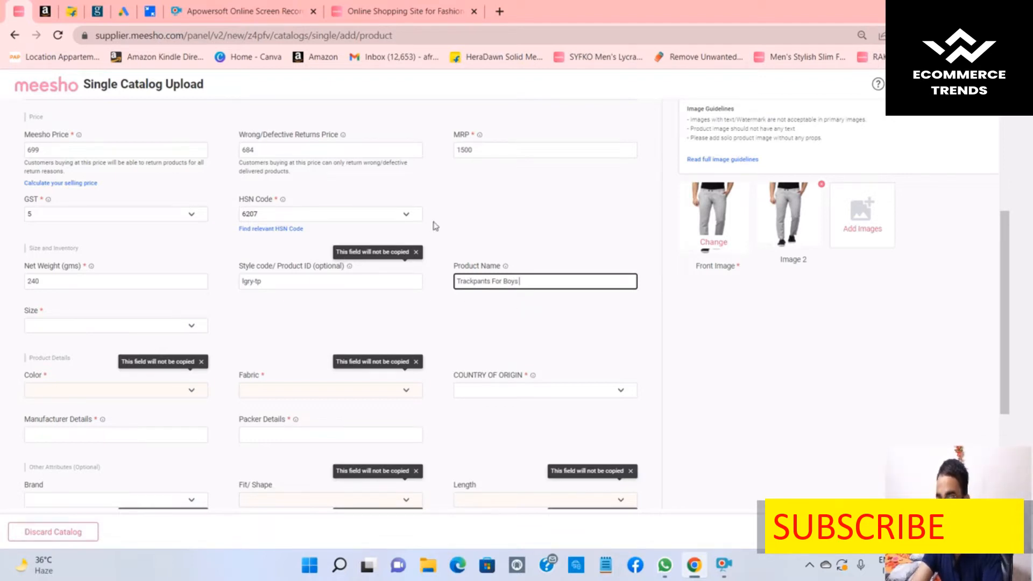
- Check the shop's search suggestions again and extend the product name with "Joggers White"
{"action": "left_click", "coordinate": [383, 4]}
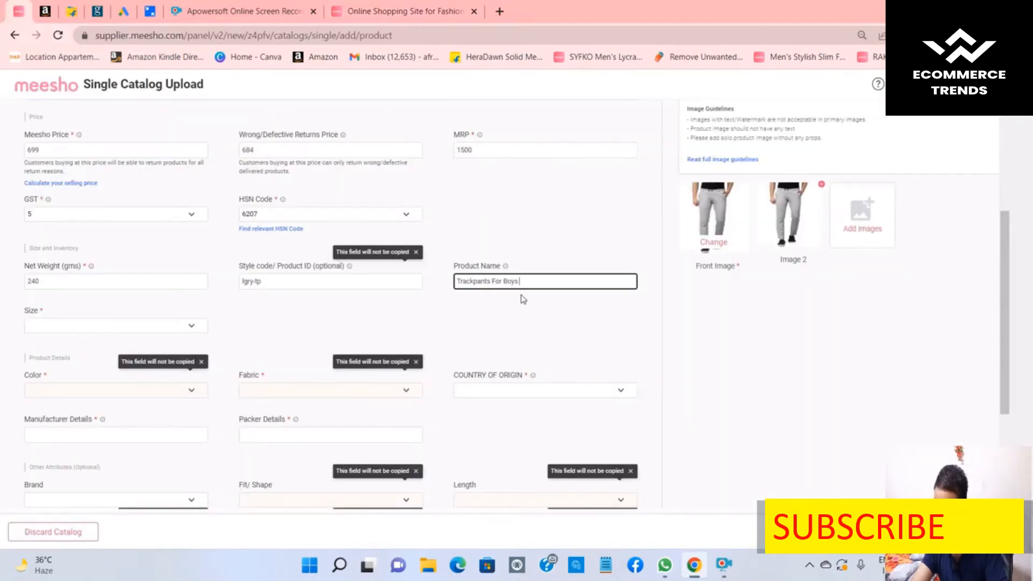
{"action": "type", "text": "Jo"}
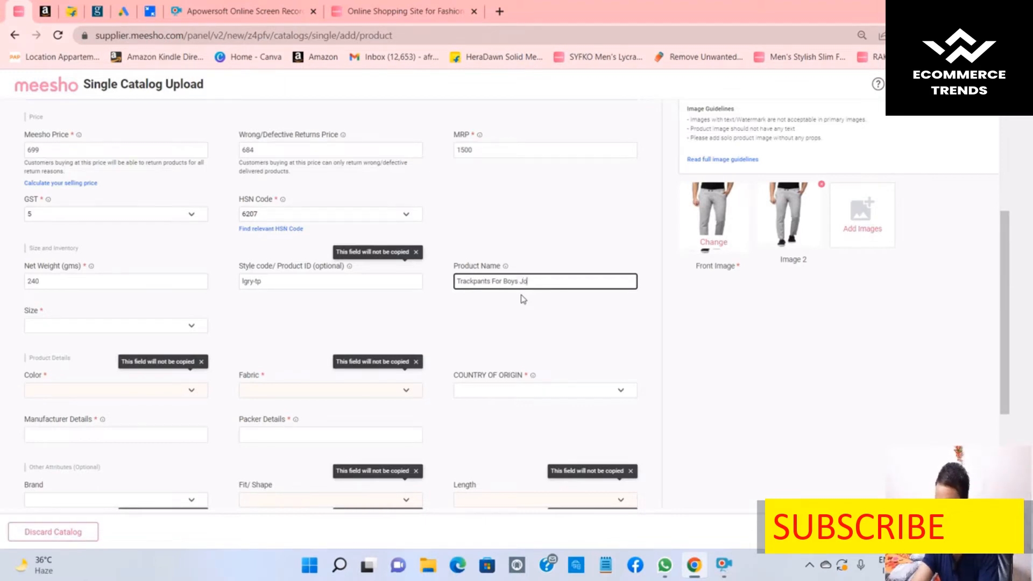
{"action": "type", "text": "ggers"}
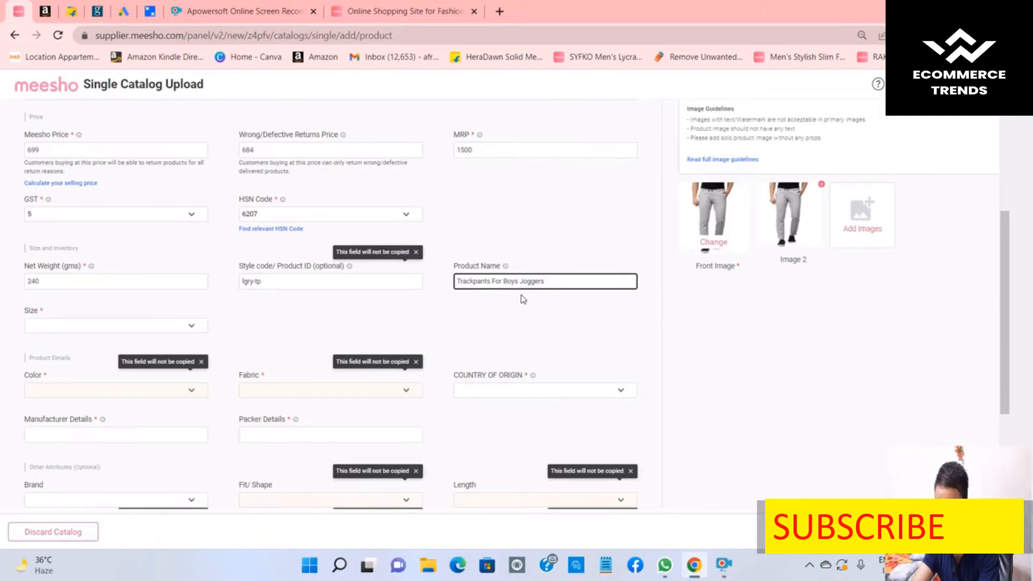
{"action": "type", "text": "White"}
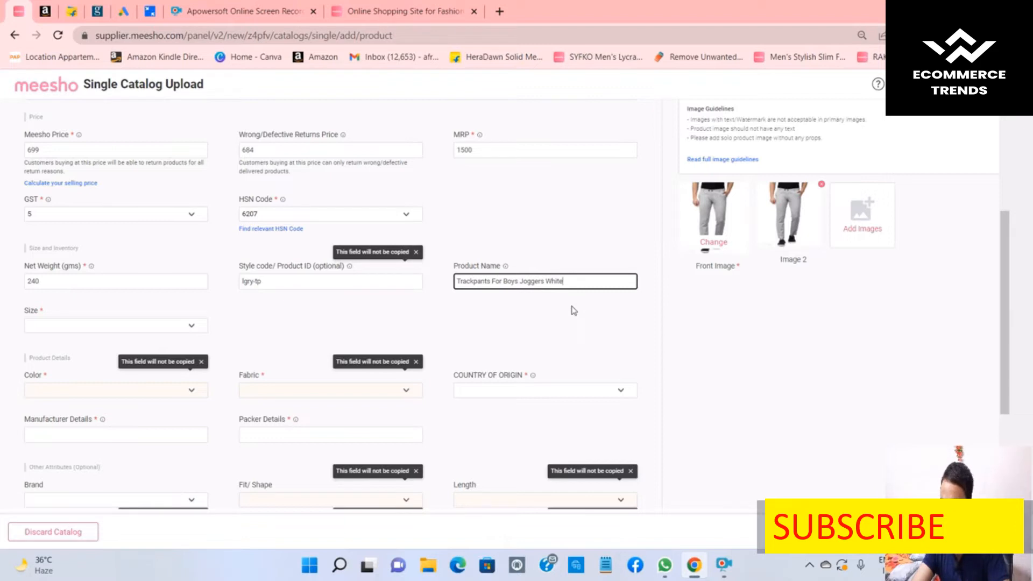
- Select sizes 28, 30, 32 and 34 for the product
{"action": "scroll", "coordinate": [570, 309], "scroll_direction": "down", "scroll_amount": 3}
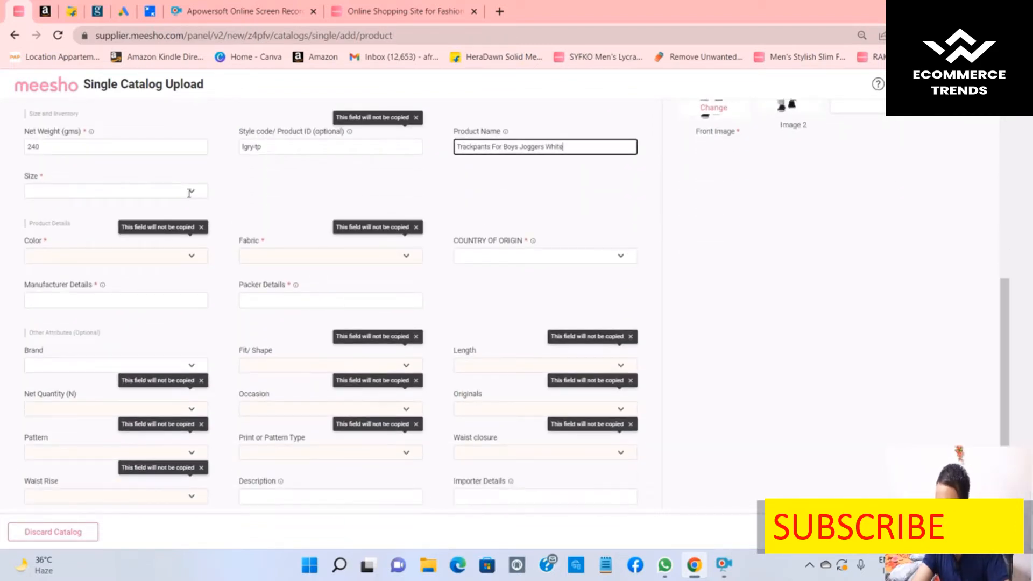
{"action": "left_click", "coordinate": [190, 192]}
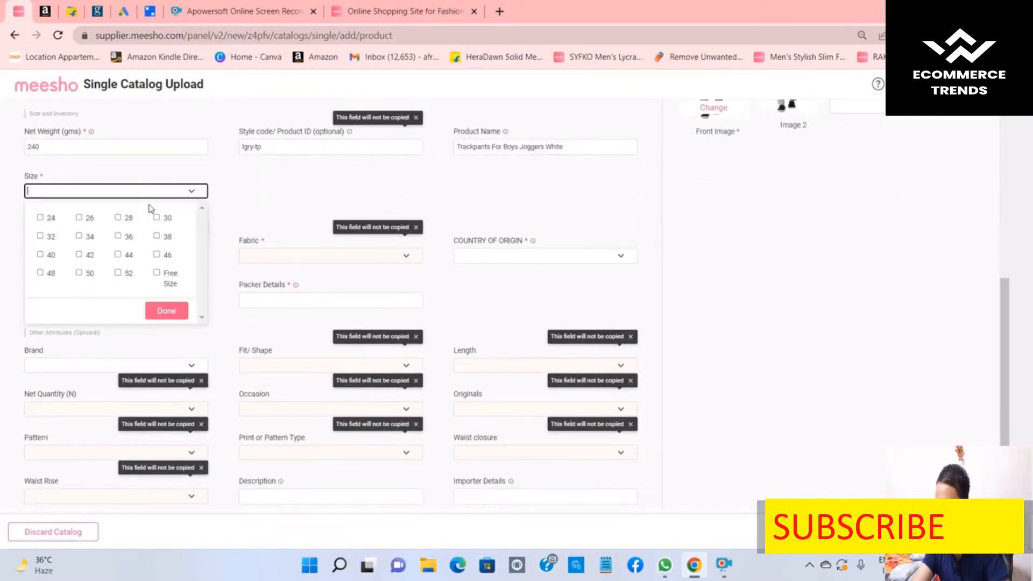
{"action": "left_click", "coordinate": [119, 217]}
{"action": "left_click", "coordinate": [157, 218]}
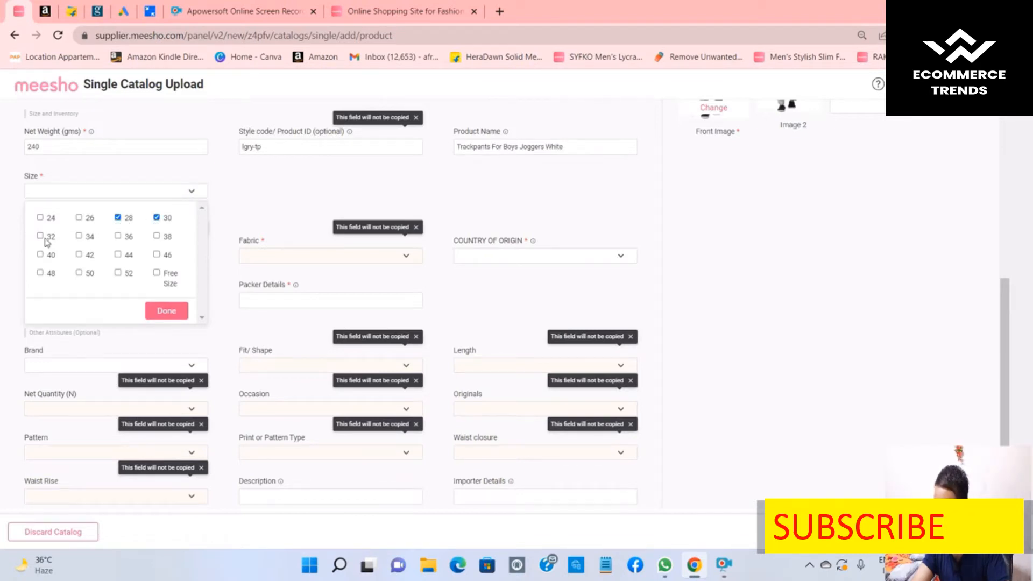
{"action": "left_click", "coordinate": [42, 238]}
{"action": "left_click", "coordinate": [78, 237]}
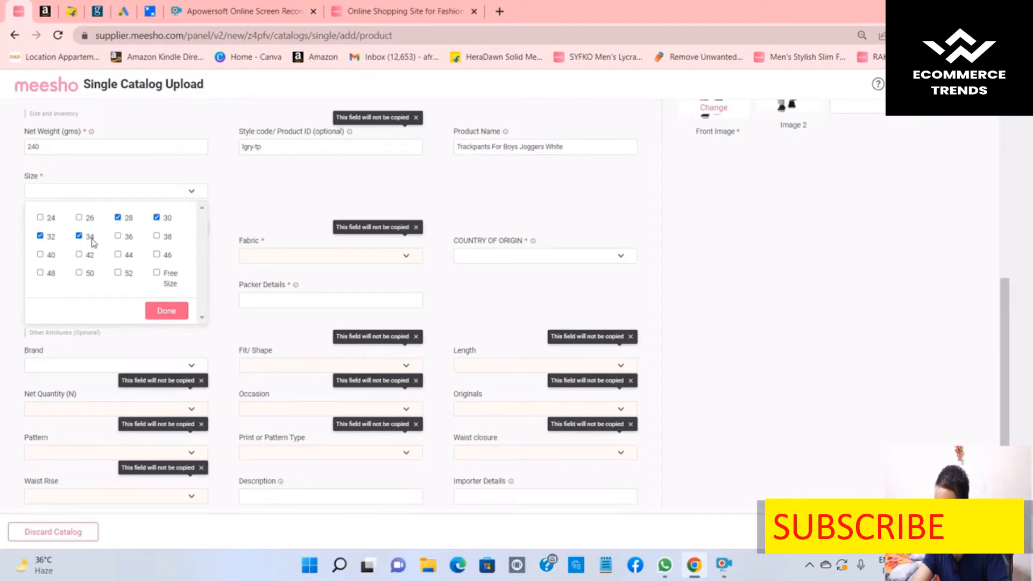
{"action": "left_click", "coordinate": [165, 315]}
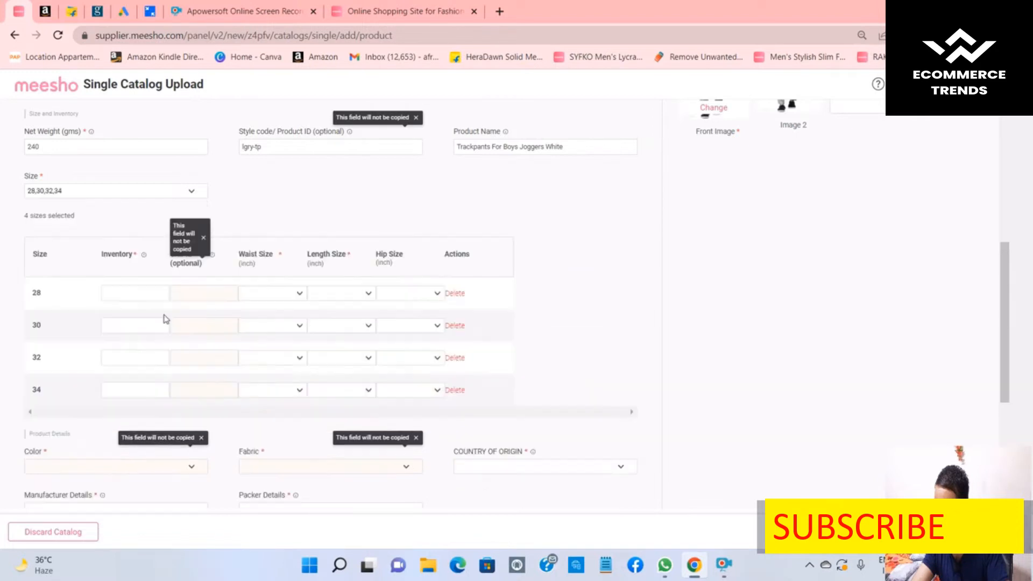
- Examine the inventory and SKU ID fields of size 28 against the style code, dismissing the notice over the SKU ID heading
{"action": "left_click", "coordinate": [127, 294]}
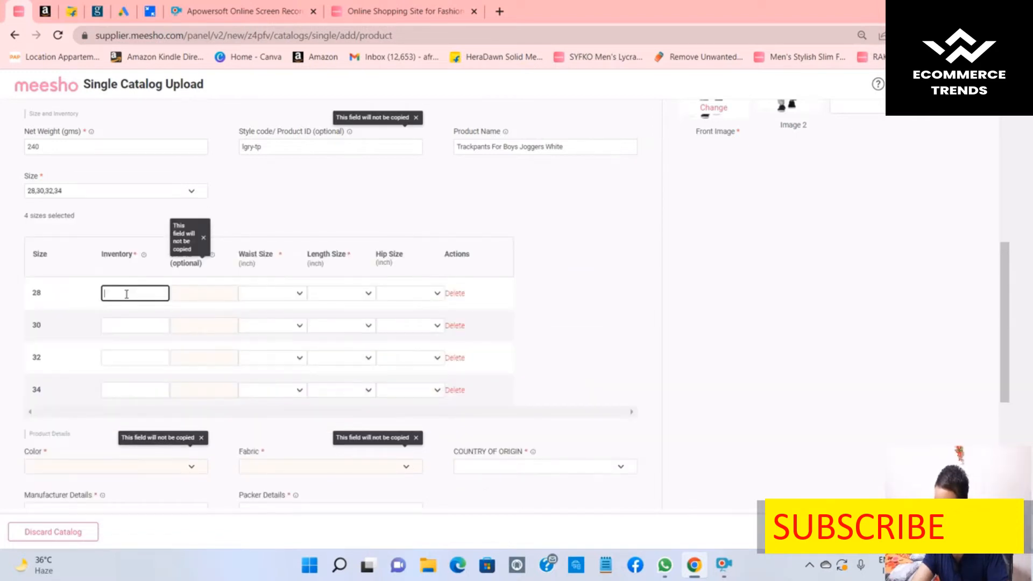
{"action": "left_click", "coordinate": [202, 250]}
{"action": "left_click", "coordinate": [203, 294]}
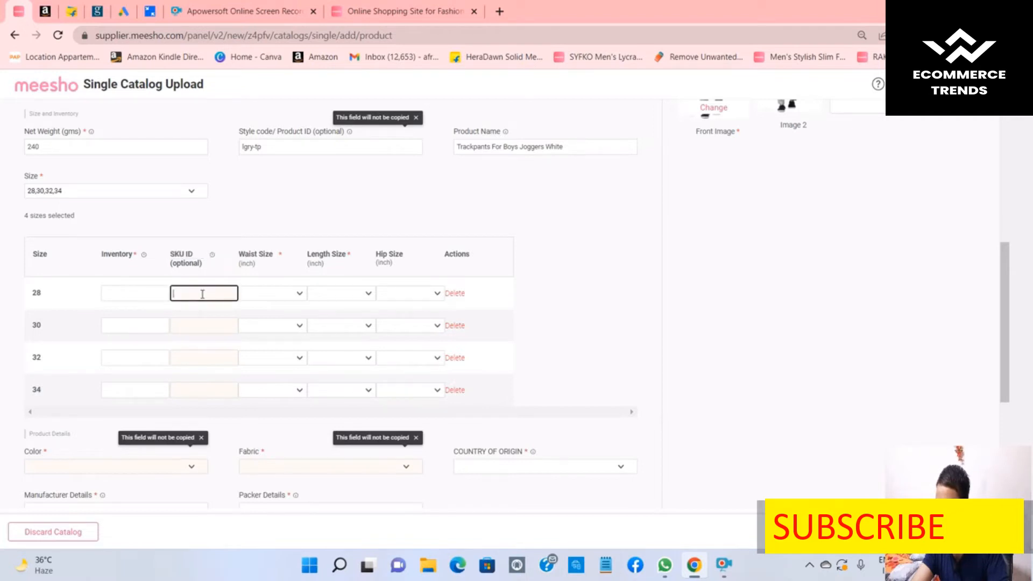
{"action": "left_click", "coordinate": [285, 150]}
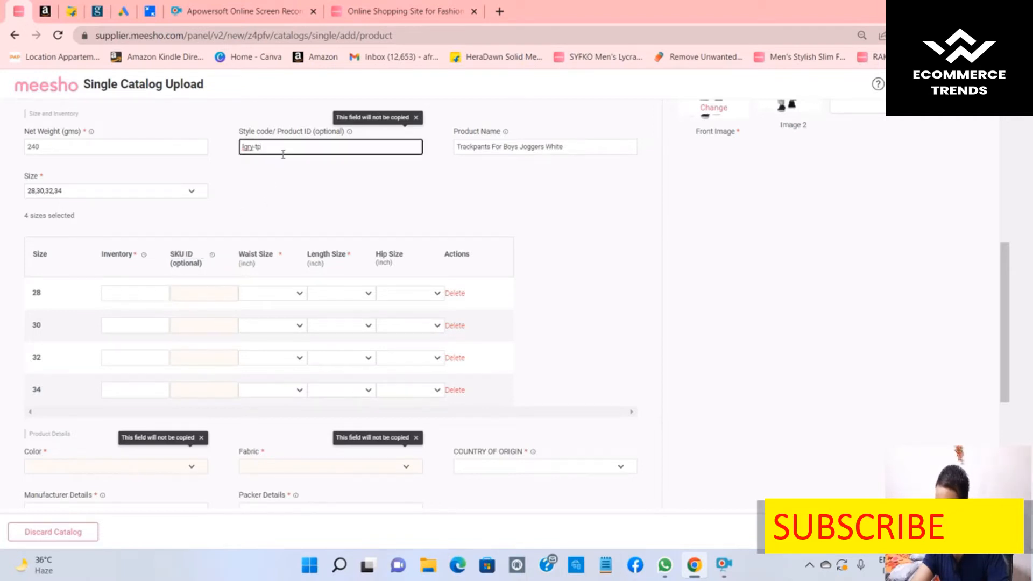
{"action": "left_click", "coordinate": [207, 297]}
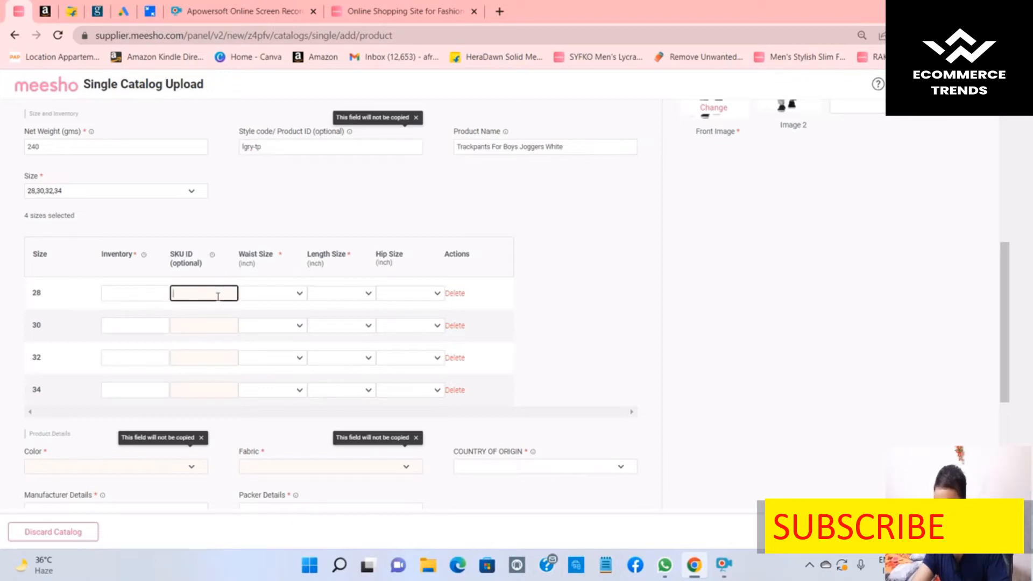
- Examine the available waist, length and hip size options for size 28
{"action": "left_click", "coordinate": [260, 293]}
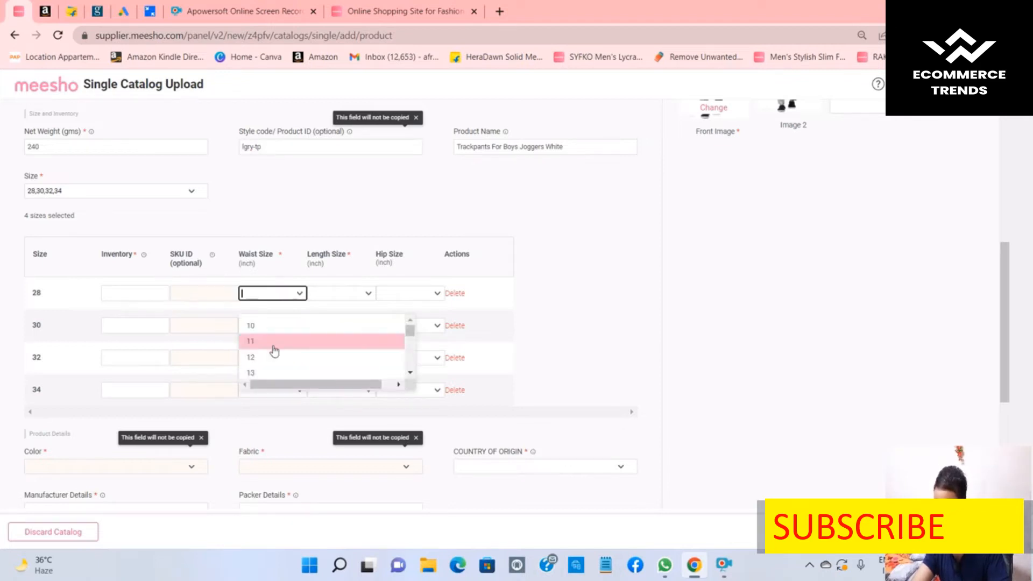
{"action": "scroll", "coordinate": [274, 351], "scroll_direction": "down", "scroll_amount": 4}
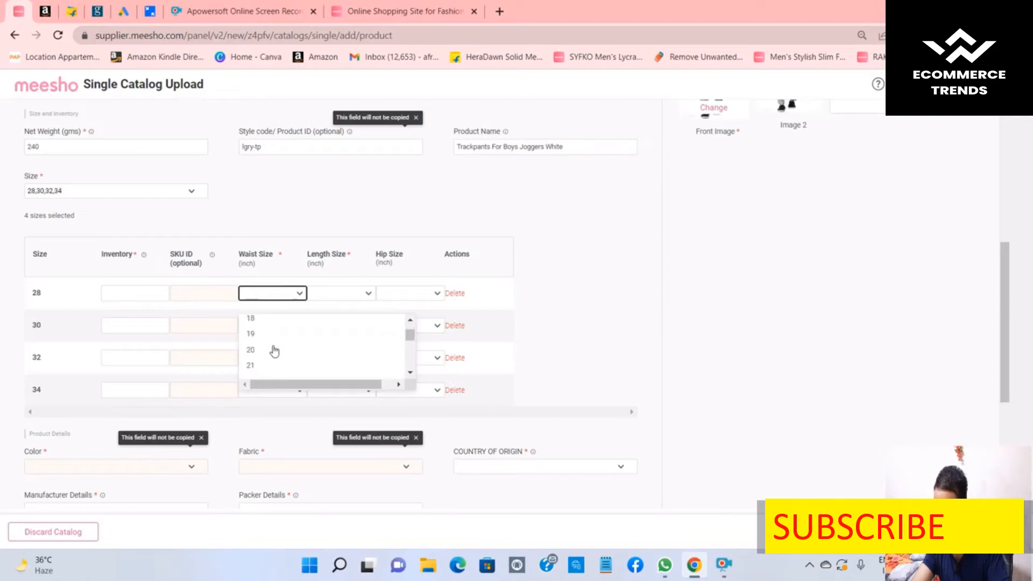
{"action": "left_click", "coordinate": [334, 290]}
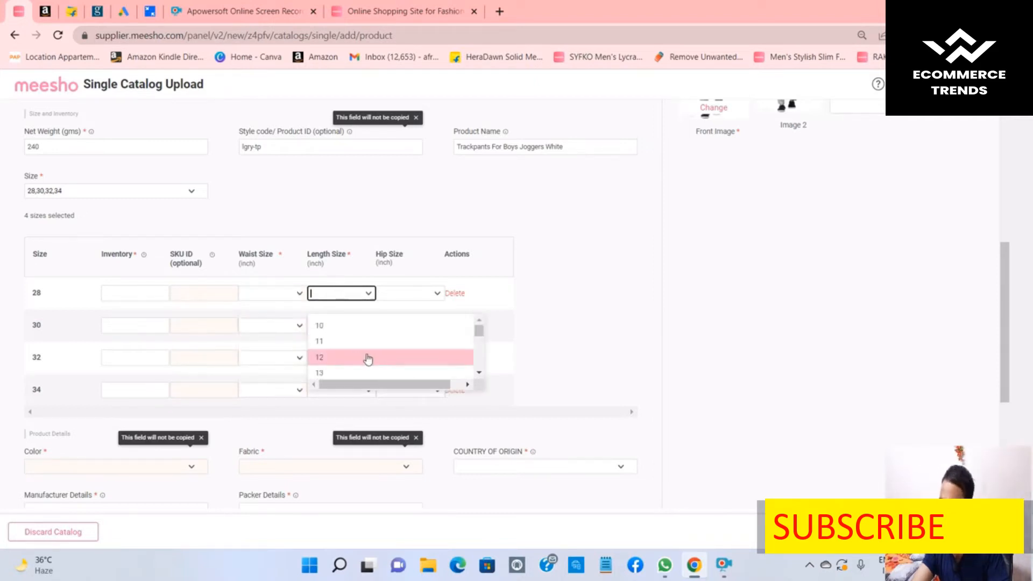
{"action": "scroll", "coordinate": [366, 358], "scroll_direction": "down", "scroll_amount": 6}
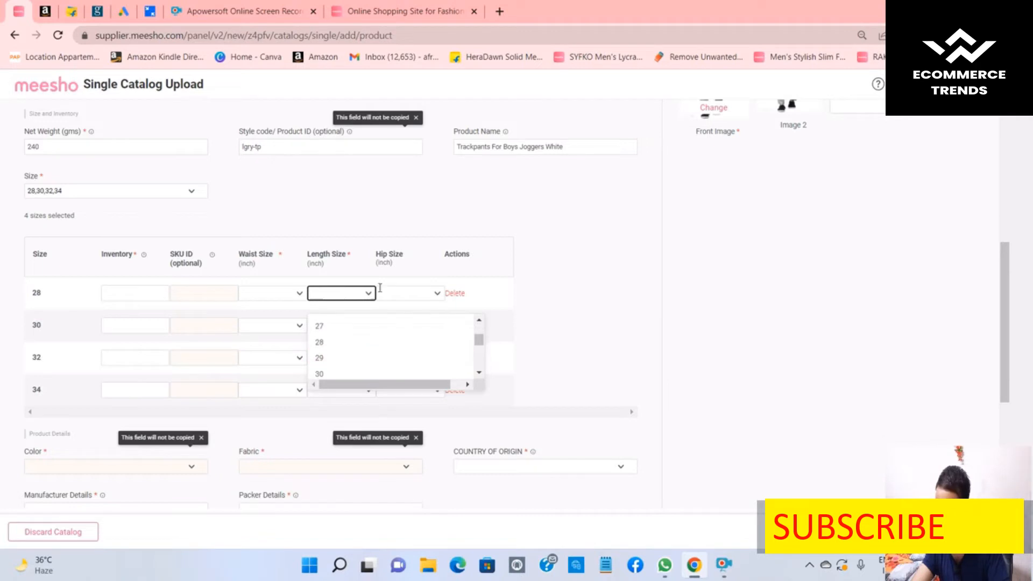
{"action": "left_click", "coordinate": [397, 294]}
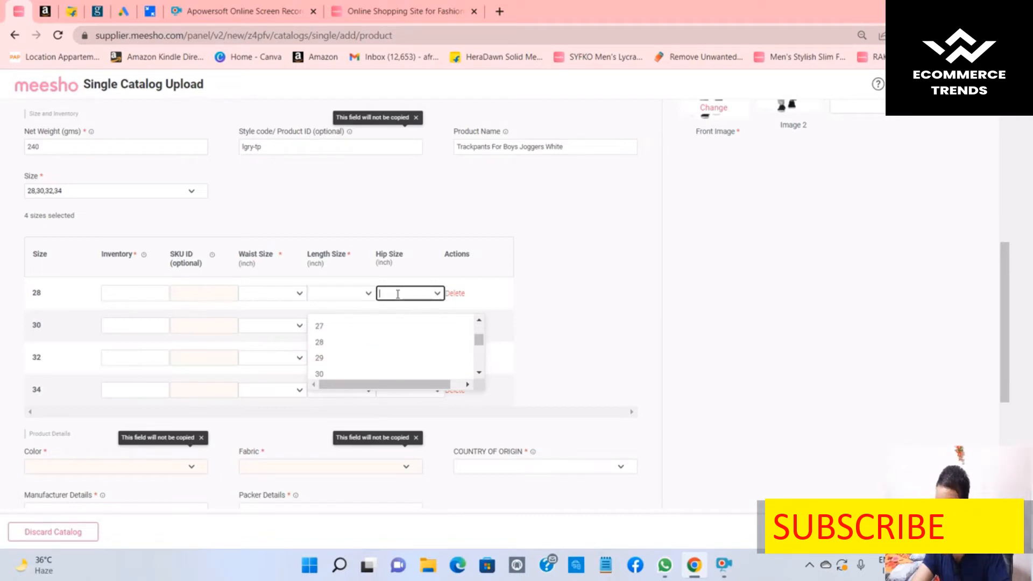
{"action": "scroll", "coordinate": [420, 355], "scroll_direction": "down", "scroll_amount": 6}
{"action": "scroll", "coordinate": [420, 364], "scroll_direction": "down", "scroll_amount": 4}
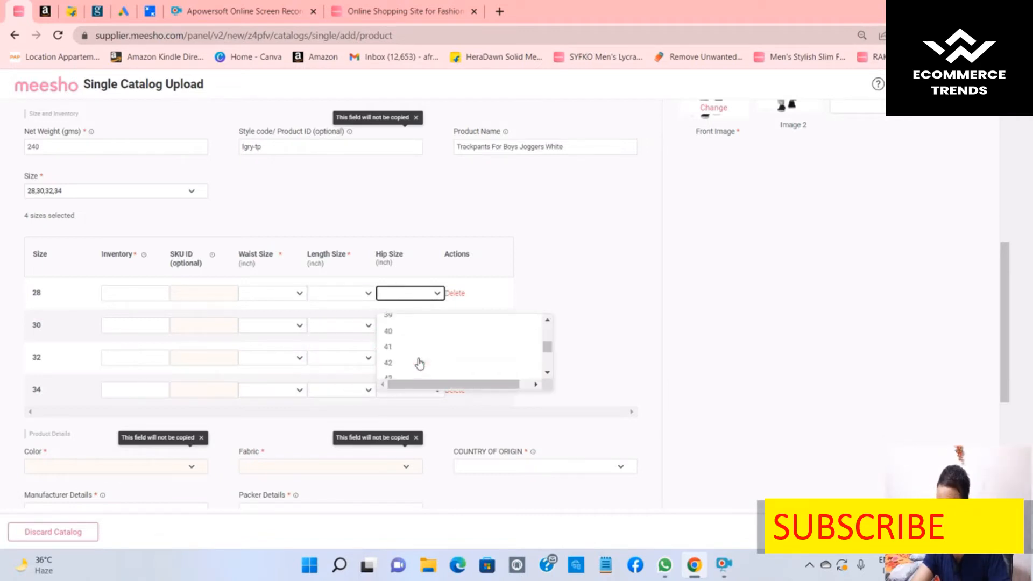
{"action": "left_click", "coordinate": [334, 293]}
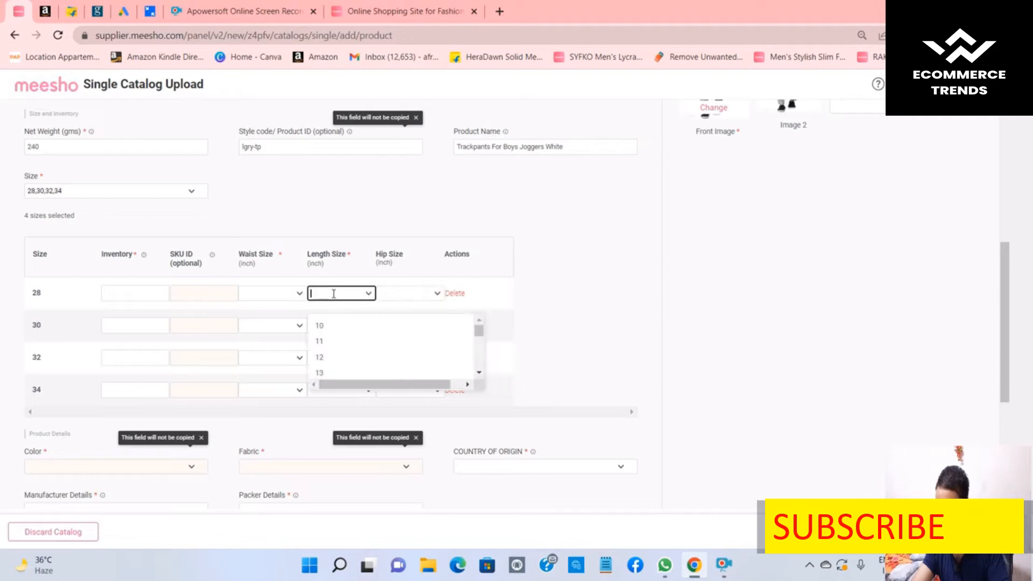
{"action": "left_click", "coordinate": [299, 292]}
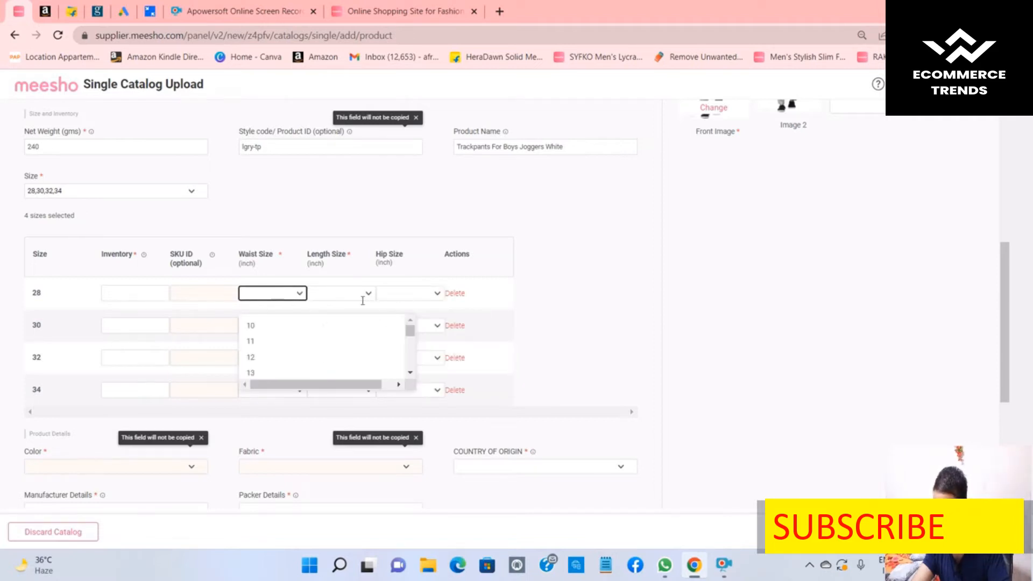
{"action": "left_click", "coordinate": [333, 293]}
{"action": "left_click", "coordinate": [395, 296]}
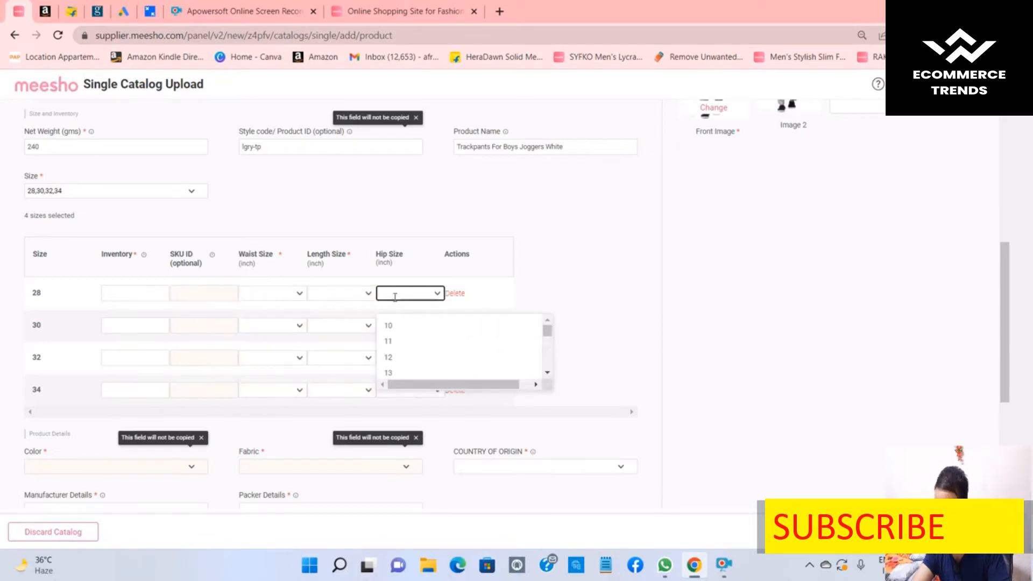
- Set the product color to White in the product details
{"action": "scroll", "coordinate": [423, 312], "scroll_direction": "down", "scroll_amount": 1}
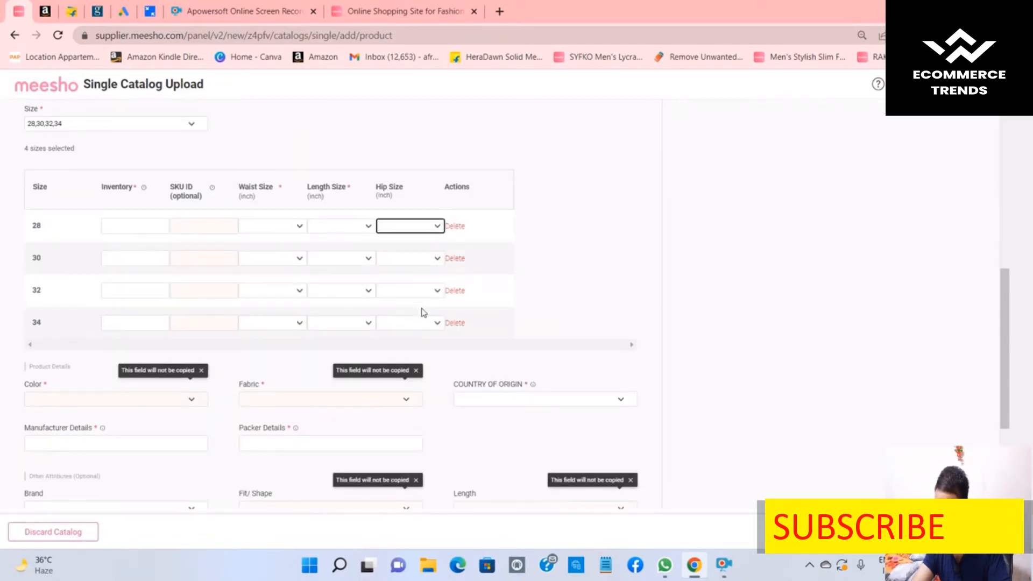
{"action": "scroll", "coordinate": [377, 312], "scroll_direction": "down", "scroll_amount": 3}
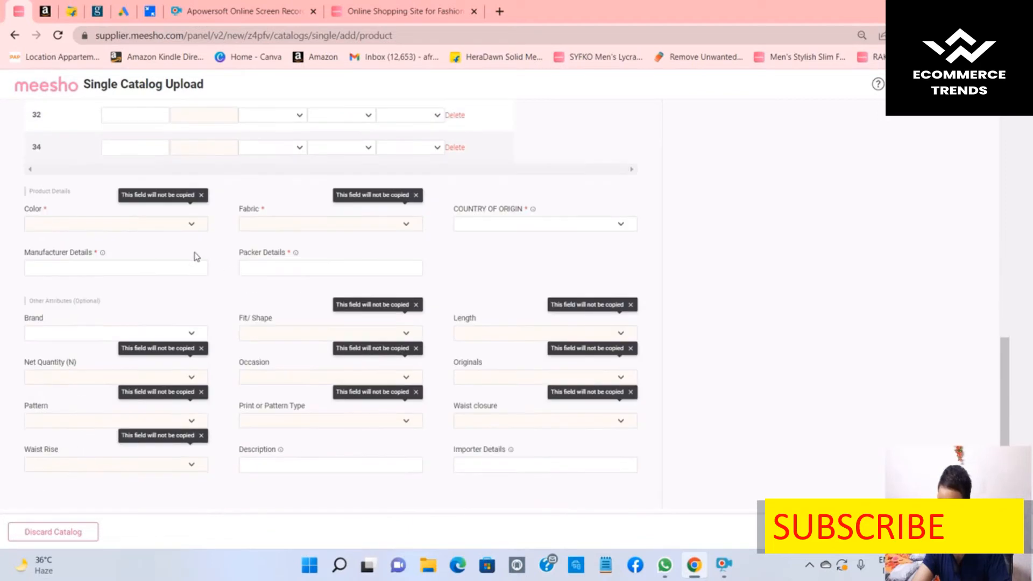
{"action": "left_click", "coordinate": [170, 230]}
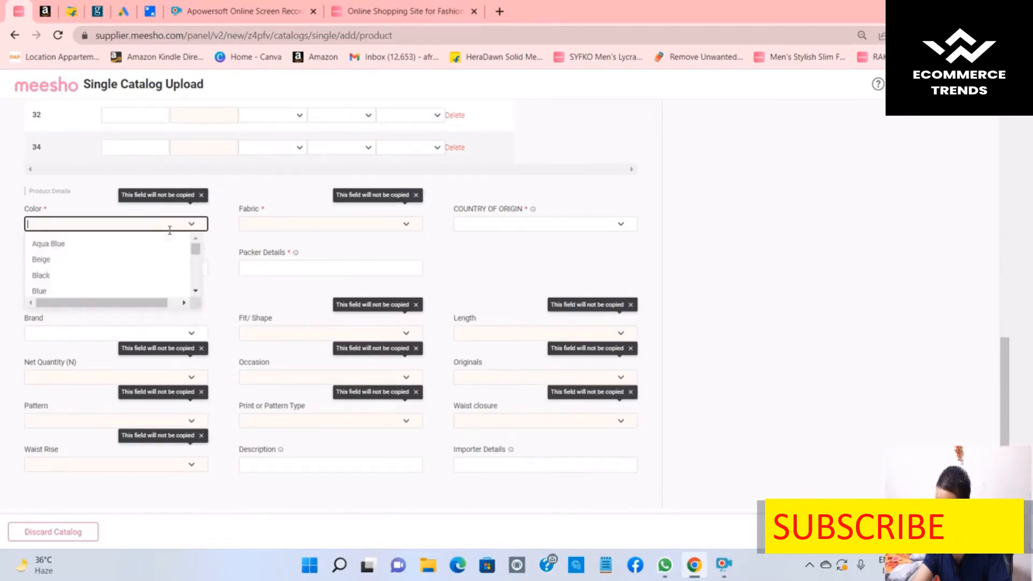
{"action": "scroll", "coordinate": [70, 285], "scroll_direction": "down", "scroll_amount": 5}
{"action": "scroll", "coordinate": [72, 286], "scroll_direction": "down", "scroll_amount": 1}
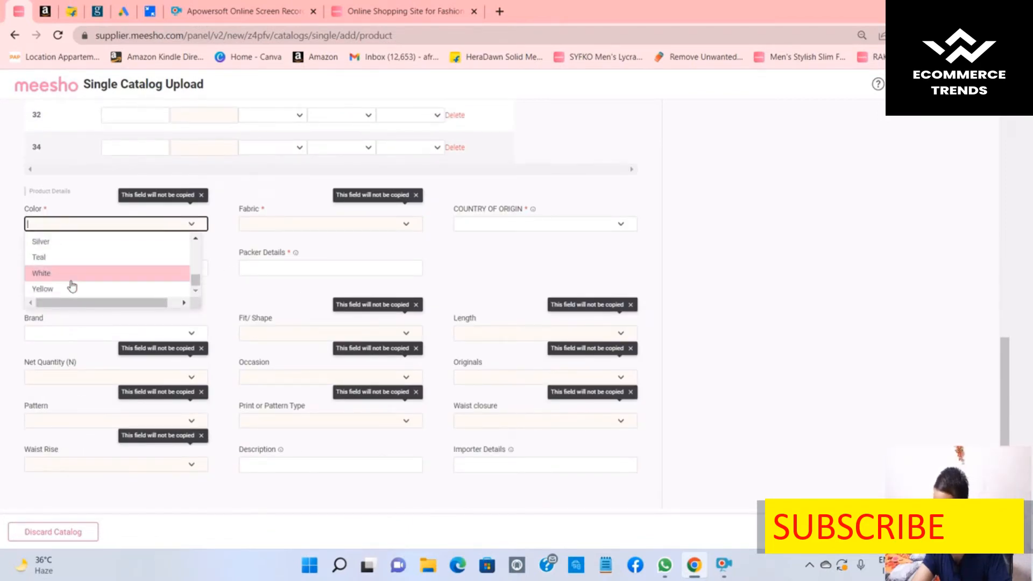
{"action": "left_click", "coordinate": [66, 283]}
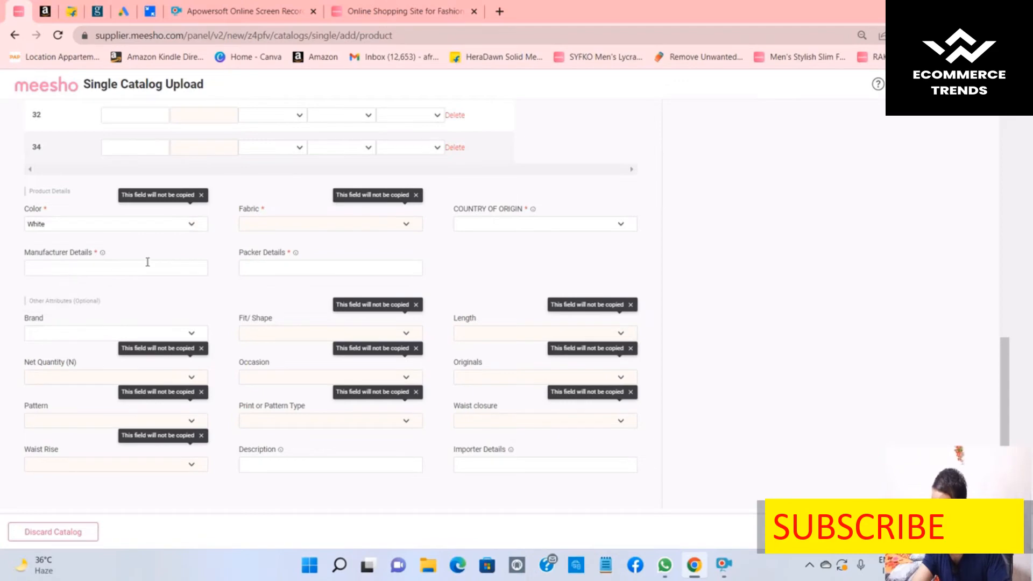
- Set the fabric to Lycra and the country of origin to India
{"action": "left_click", "coordinate": [250, 224]}
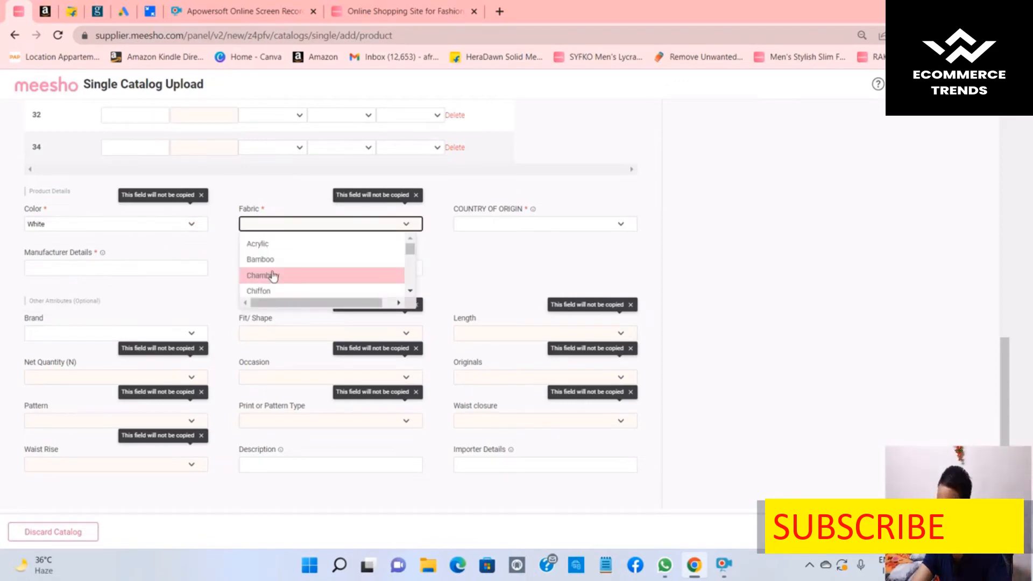
{"action": "scroll", "coordinate": [273, 277], "scroll_direction": "down", "scroll_amount": 5}
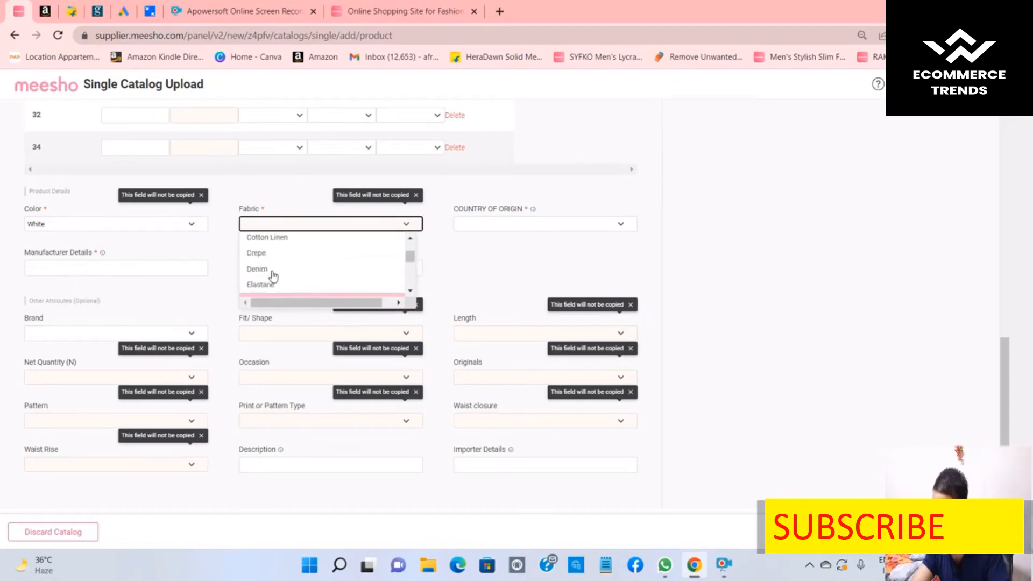
{"action": "scroll", "coordinate": [274, 276], "scroll_direction": "down", "scroll_amount": 4}
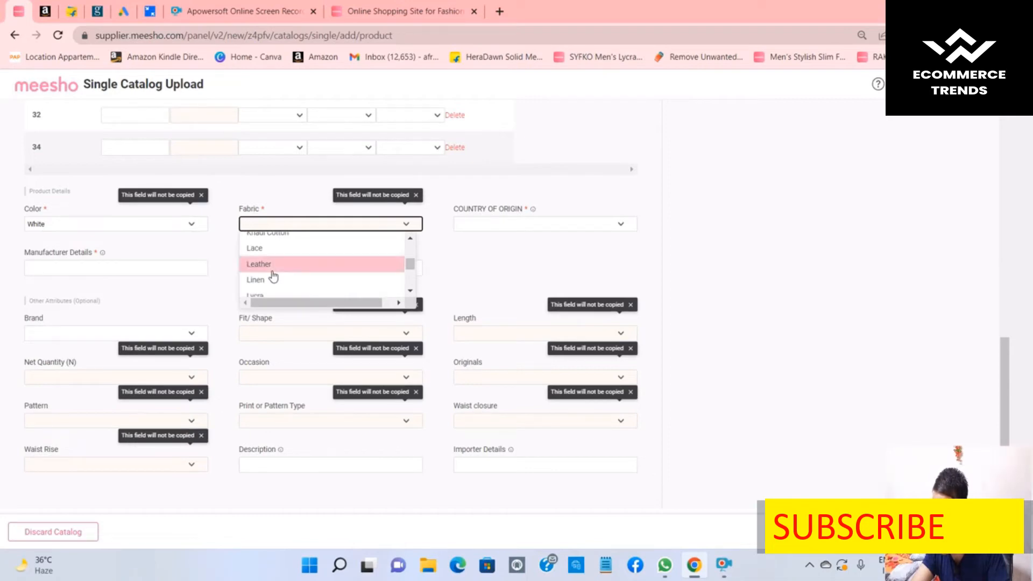
{"action": "scroll", "coordinate": [274, 279], "scroll_direction": "down", "scroll_amount": 3}
{"action": "scroll", "coordinate": [271, 288], "scroll_direction": "up", "scroll_amount": 3}
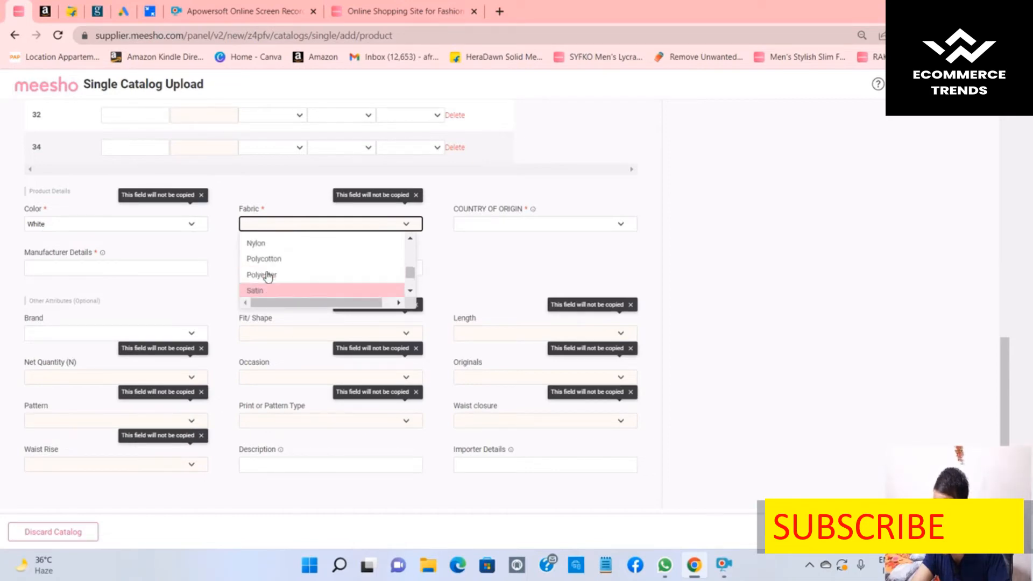
{"action": "scroll", "coordinate": [270, 296], "scroll_direction": "down", "scroll_amount": 3}
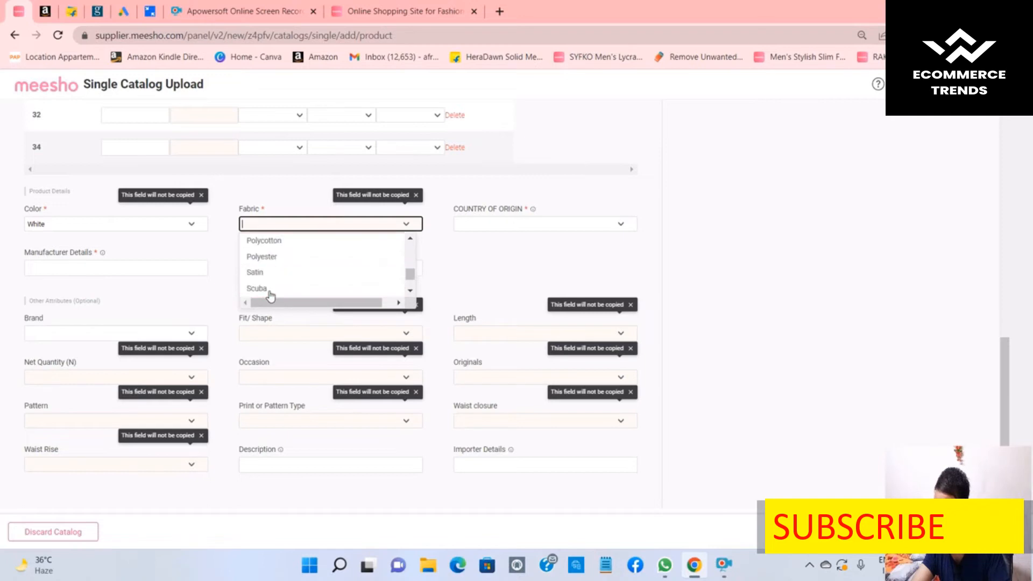
{"action": "scroll", "coordinate": [270, 296], "scroll_direction": "up", "scroll_amount": 3}
{"action": "scroll", "coordinate": [271, 291], "scroll_direction": "up", "scroll_amount": 2}
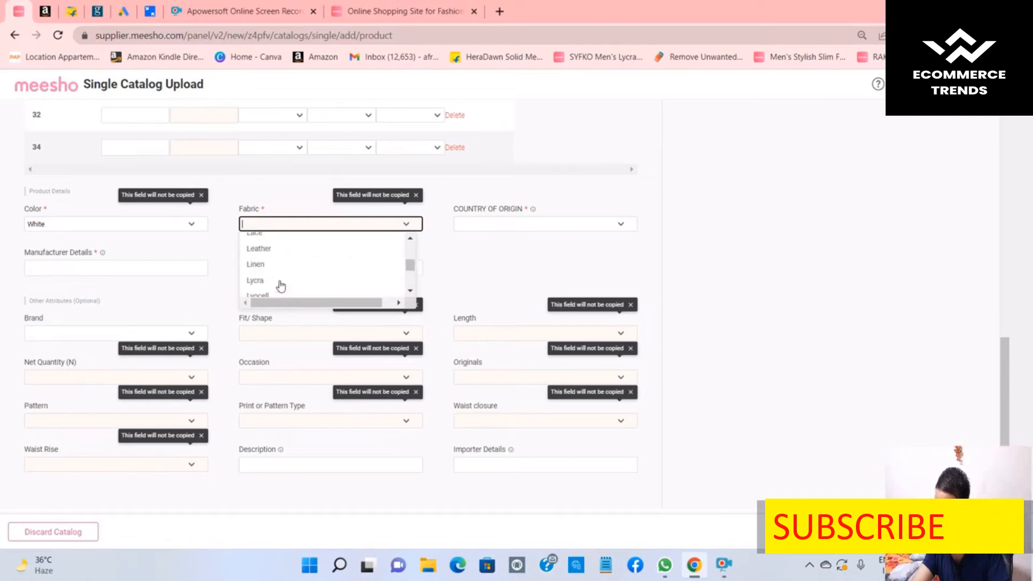
{"action": "left_click", "coordinate": [274, 293]}
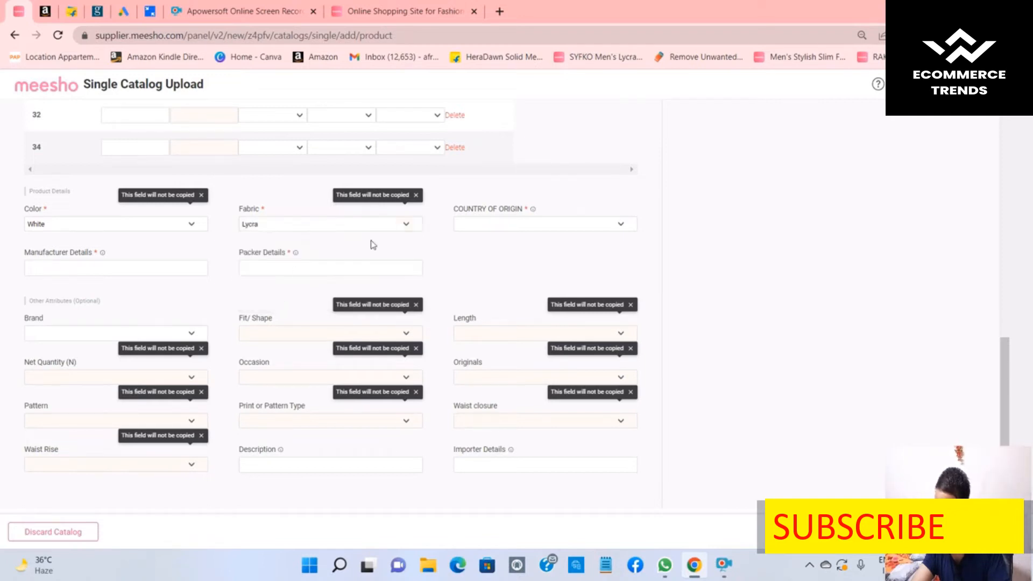
{"action": "left_click", "coordinate": [471, 225]}
{"action": "left_click", "coordinate": [474, 241]}
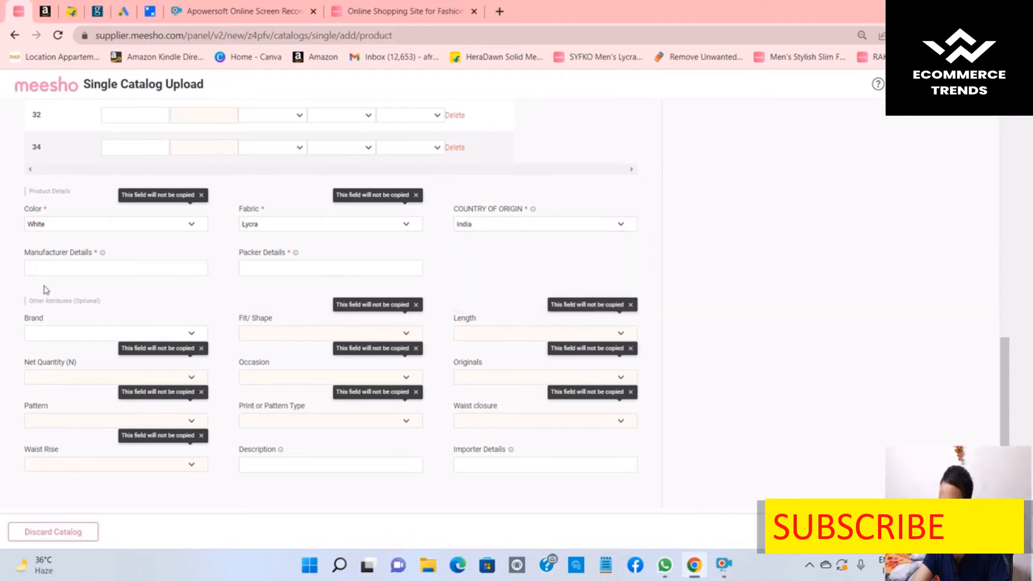
- Enter "DASYIOM INDIA" as the manufacturer details and copy it into the packer details
{"action": "left_click", "coordinate": [67, 269]}
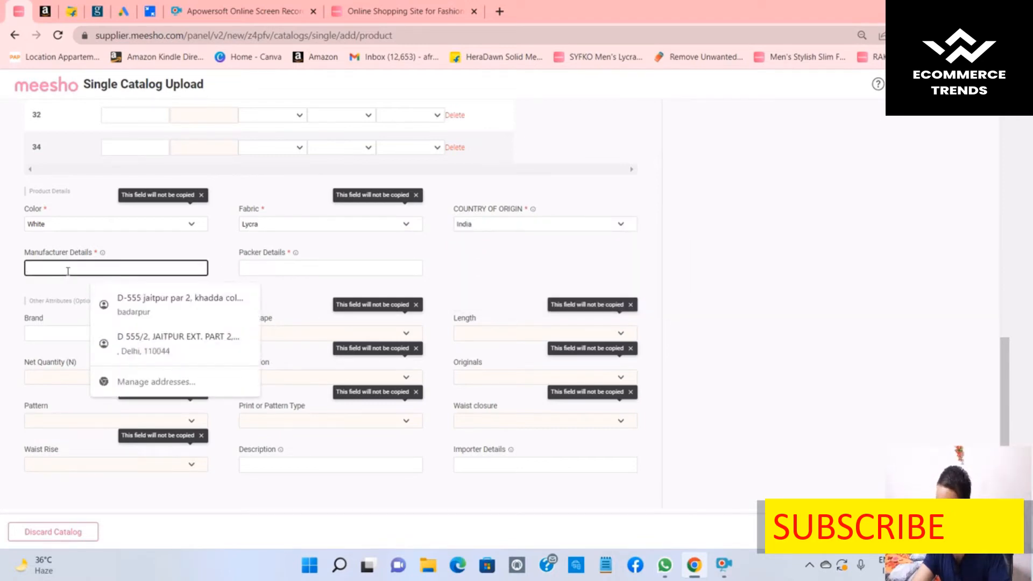
{"action": "type", "text": "DASYI"}
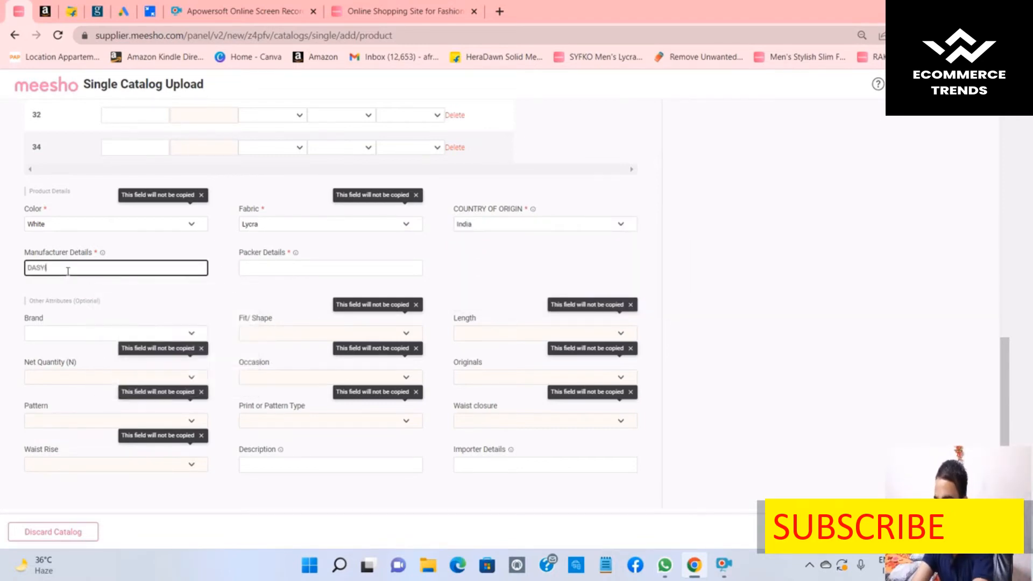
{"action": "type", "text": "OM INDIA"}
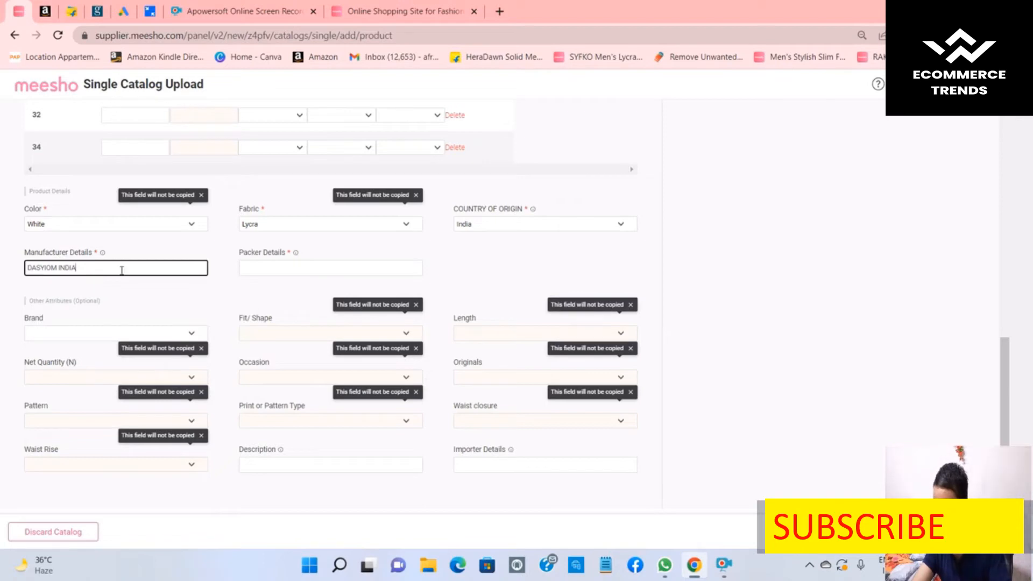
{"action": "left_click", "coordinate": [293, 267]}
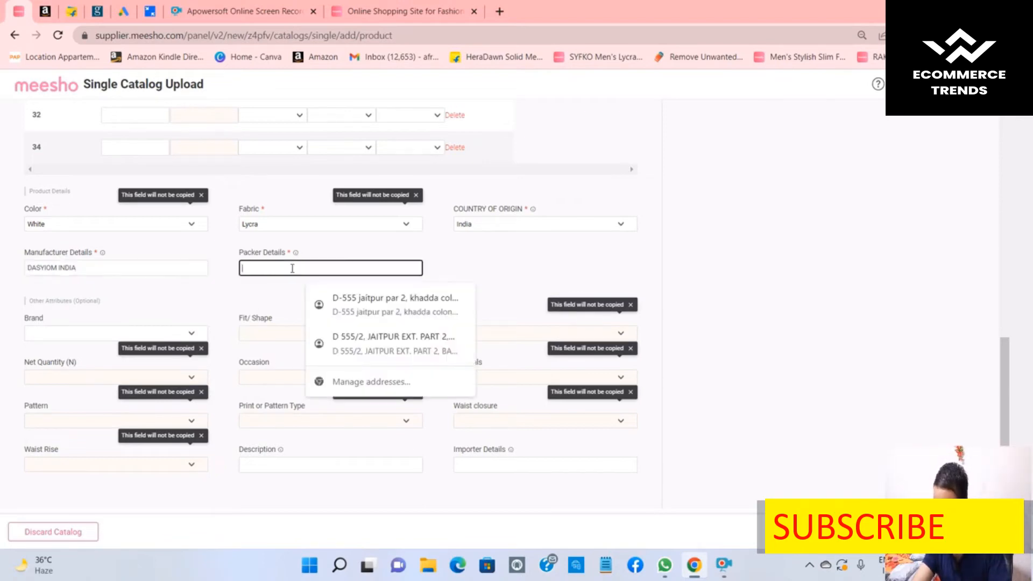
{"action": "left_click", "coordinate": [101, 268]}
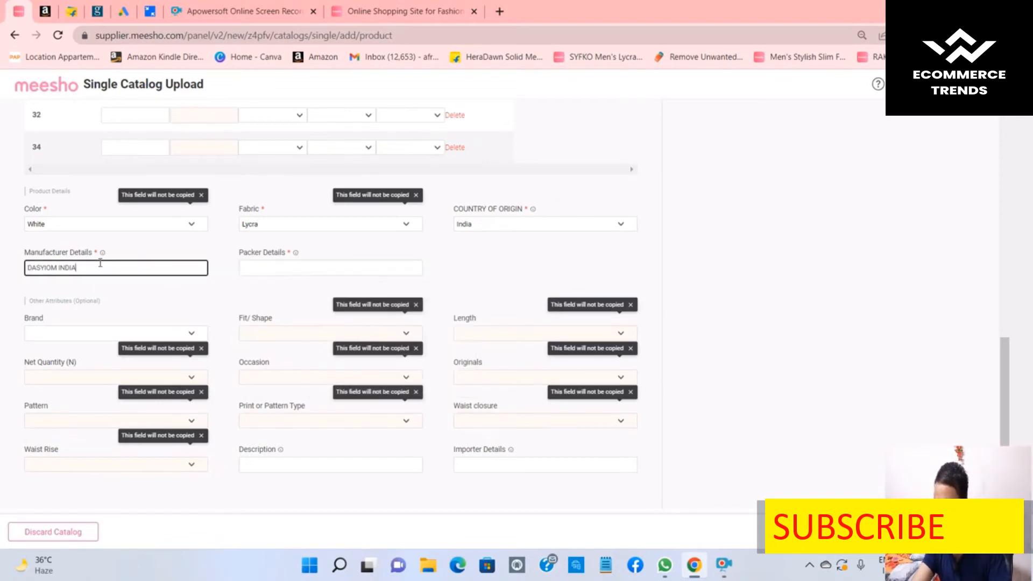
{"action": "key", "text": "ctrl+a"}
{"action": "key", "text": "ctrl+c"}
{"action": "left_click", "coordinate": [255, 272]}
{"action": "key", "text": "ctrl+v"}
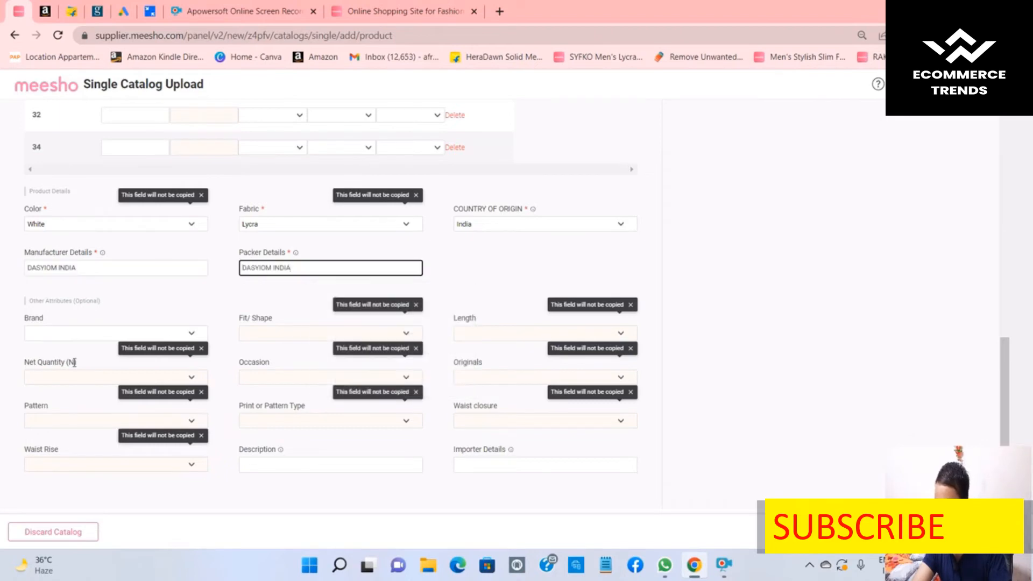
- Look through the available brand options in the optional attributes without choosing one
{"action": "left_click", "coordinate": [59, 330]}
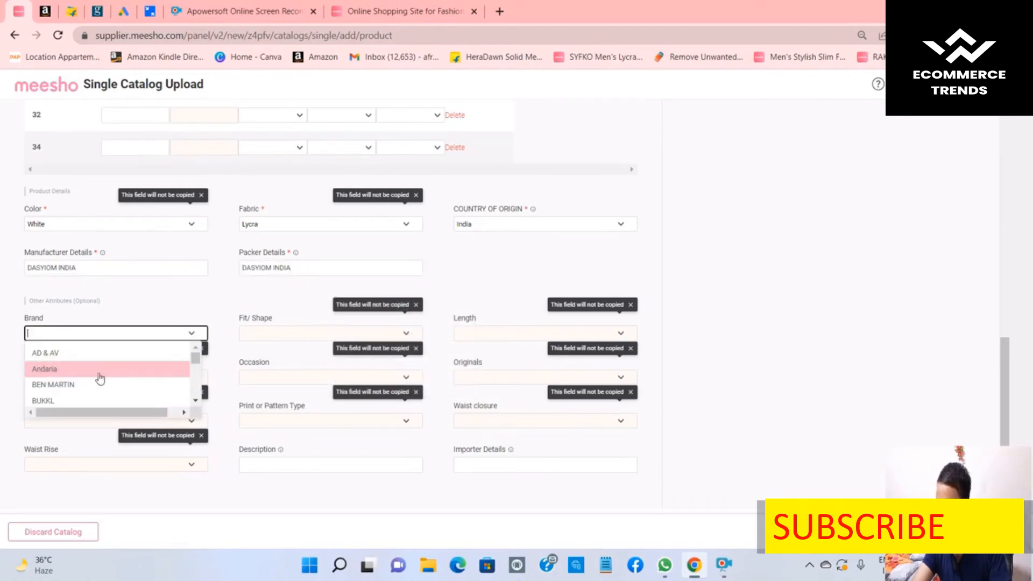
{"action": "scroll", "coordinate": [100, 378], "scroll_direction": "down", "scroll_amount": 5}
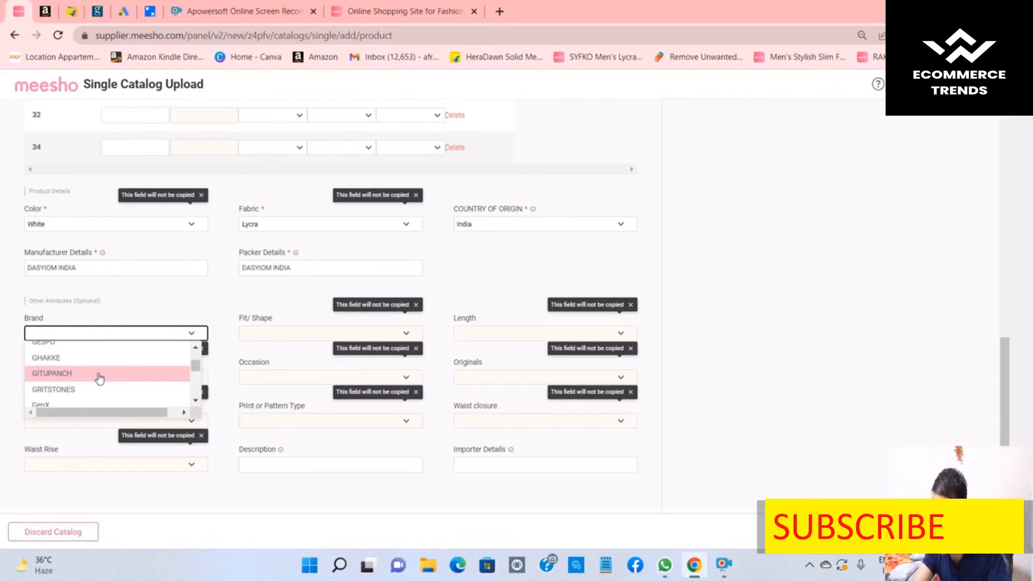
{"action": "scroll", "coordinate": [100, 378], "scroll_direction": "down", "scroll_amount": 3}
{"action": "scroll", "coordinate": [100, 378], "scroll_direction": "down", "scroll_amount": 5}
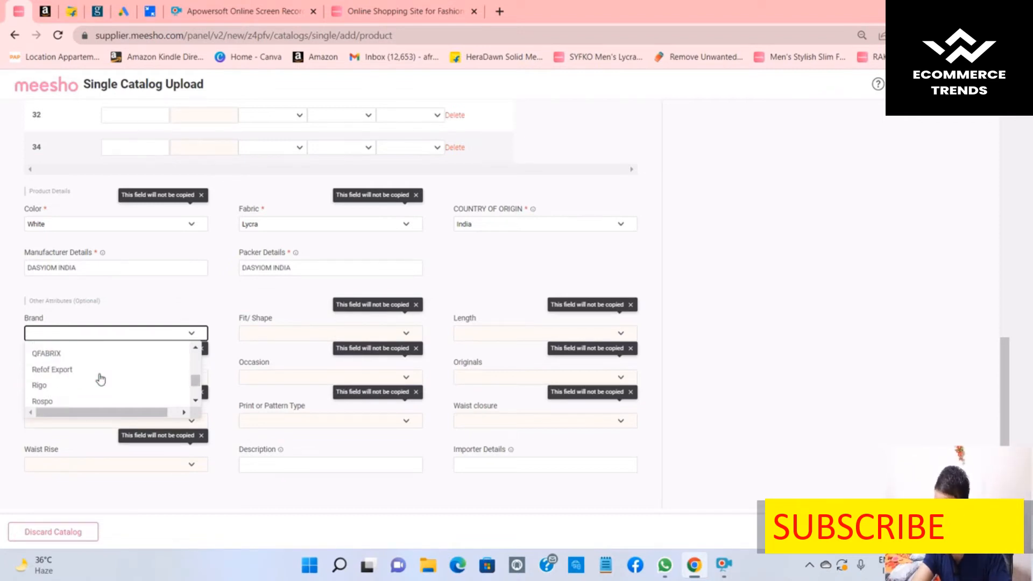
{"action": "scroll", "coordinate": [100, 380], "scroll_direction": "down", "scroll_amount": 3}
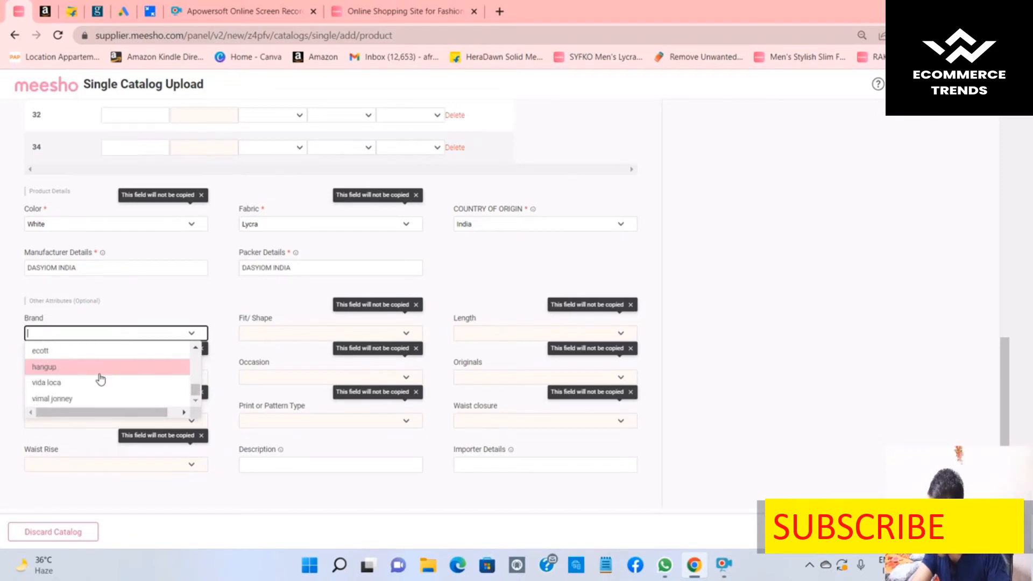
{"action": "left_click", "coordinate": [217, 322]}
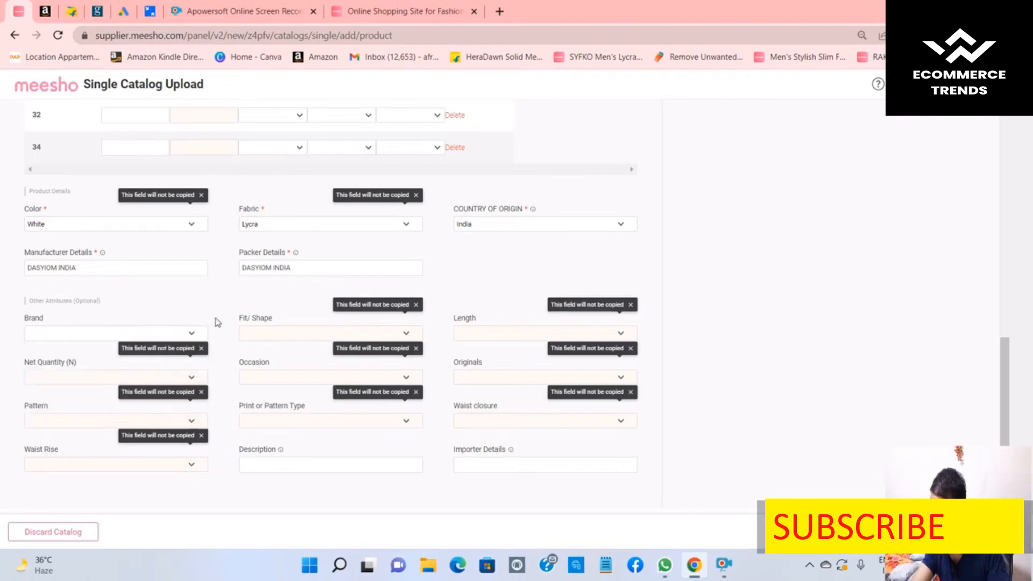
- Set the fit/shape to Jogger Pants and the length to Full Length in the optional attributes
{"action": "left_click", "coordinate": [268, 339]}
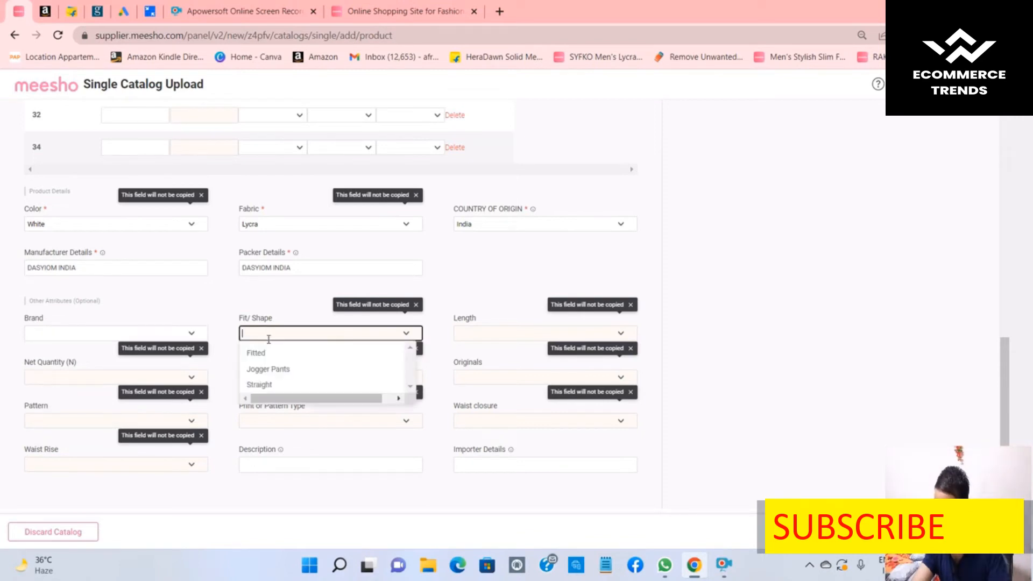
{"action": "left_click", "coordinate": [275, 369]}
{"action": "left_click", "coordinate": [502, 330]}
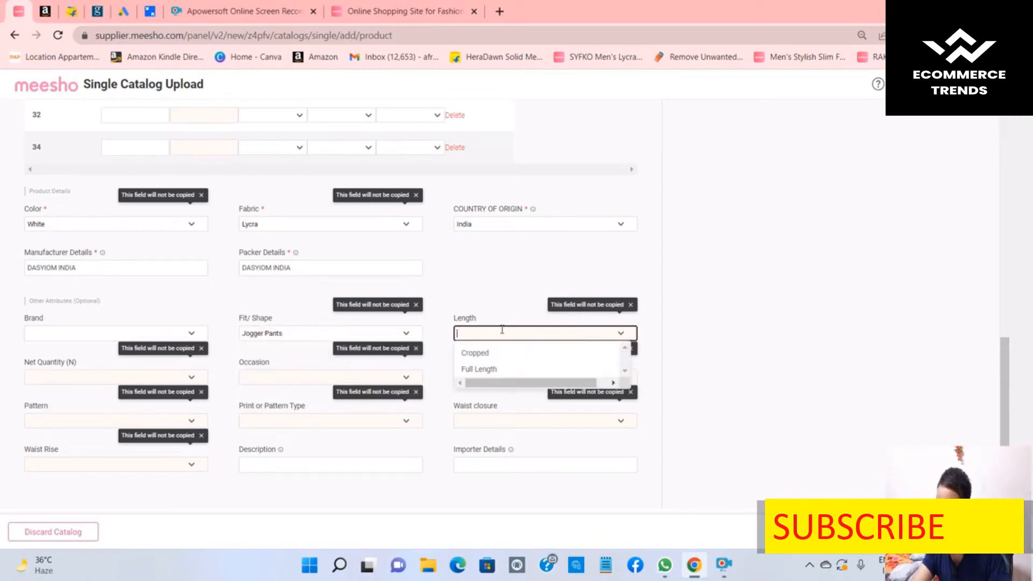
{"action": "left_click", "coordinate": [487, 369]}
- Set the net quantity to 10 and the occasion to Casual
{"action": "left_click", "coordinate": [108, 380]}
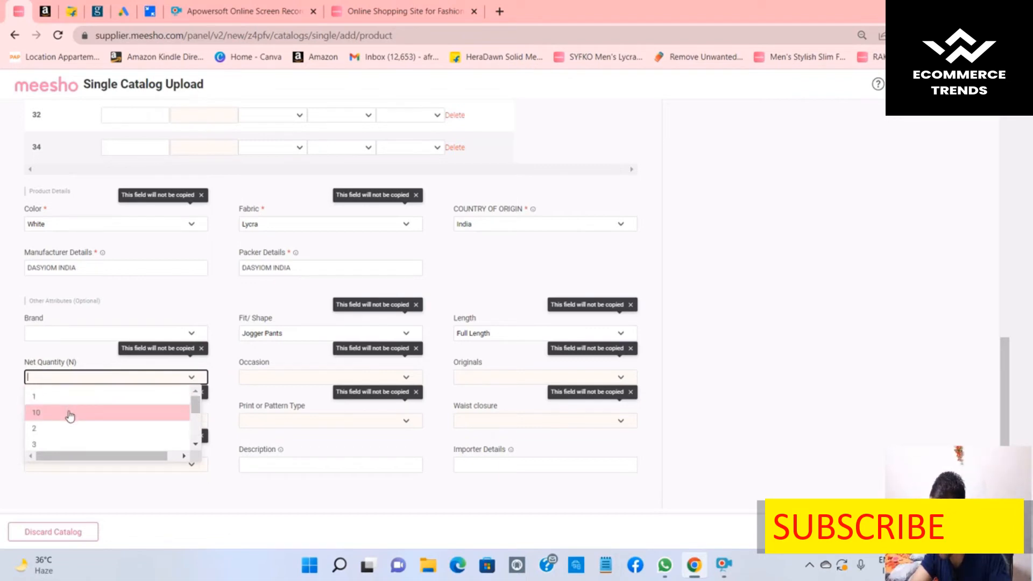
{"action": "left_click", "coordinate": [70, 416]}
{"action": "left_click", "coordinate": [307, 376]}
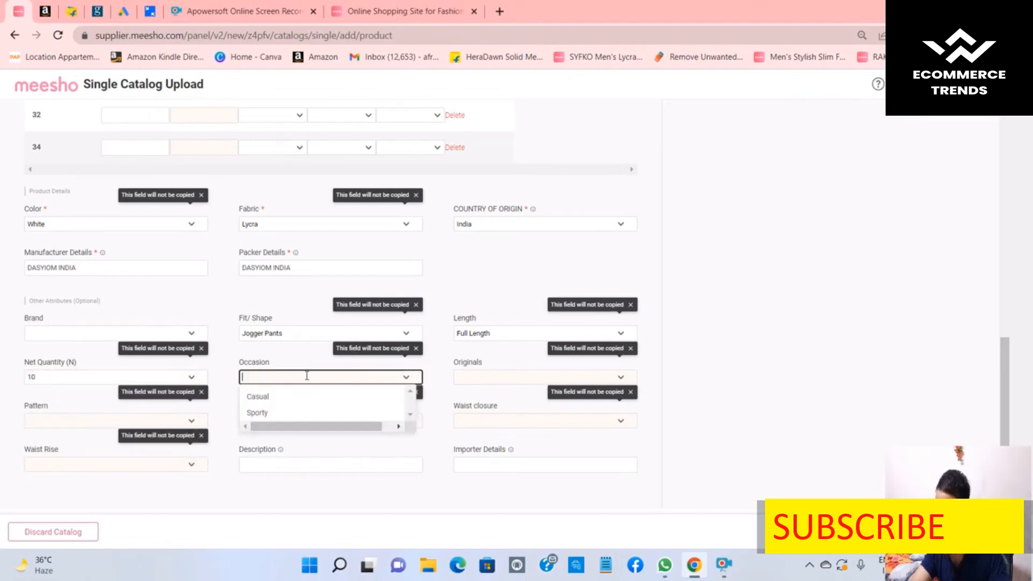
{"action": "left_click", "coordinate": [278, 397]}
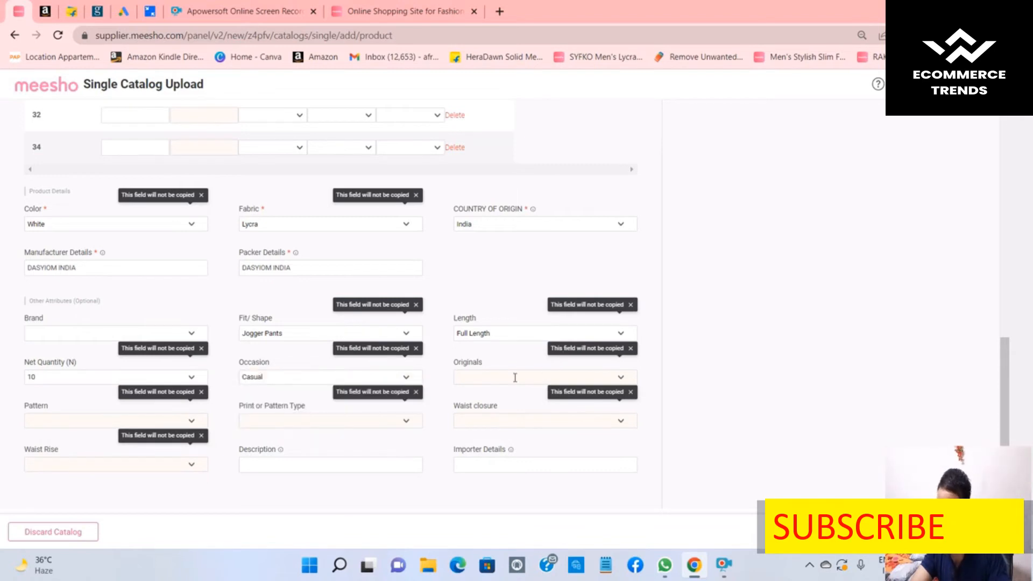
- Look through the available Originals options without choosing one
{"action": "left_click", "coordinate": [492, 380]}
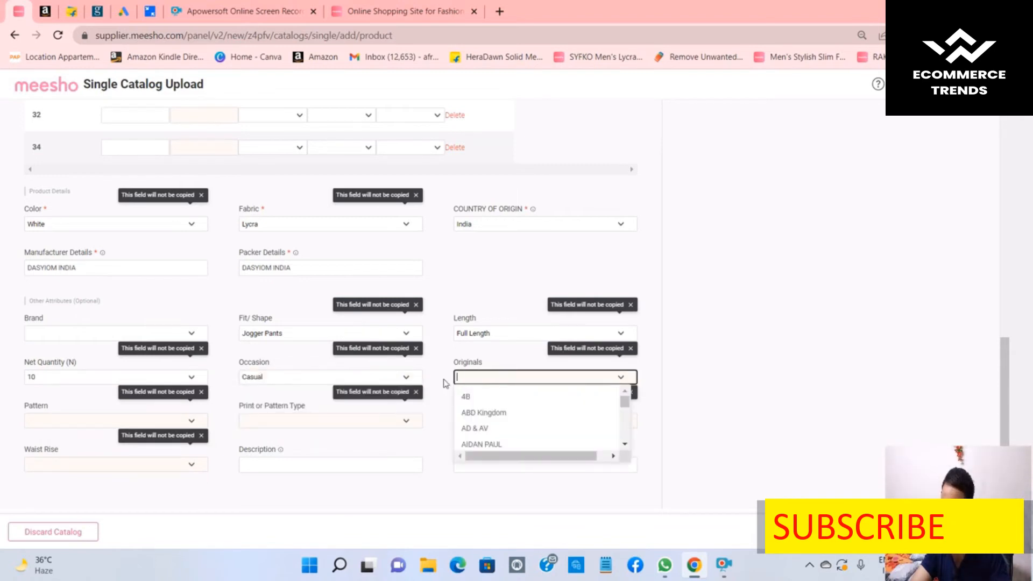
{"action": "scroll", "coordinate": [497, 403], "scroll_direction": "down", "scroll_amount": 3}
{"action": "left_click", "coordinate": [480, 352]}
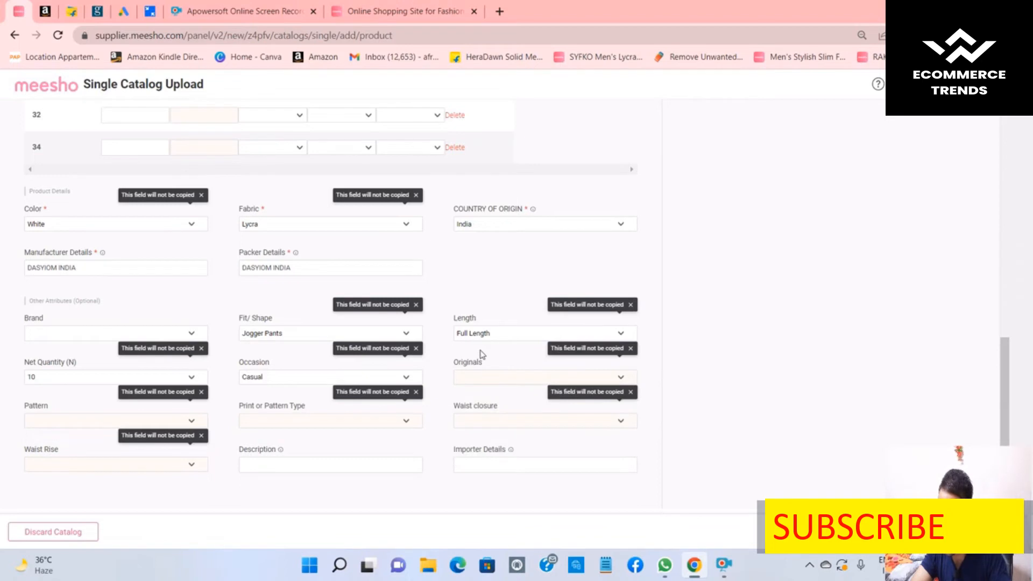
- Set both the pattern and the print or pattern type to Solid
{"action": "left_click", "coordinate": [78, 414]}
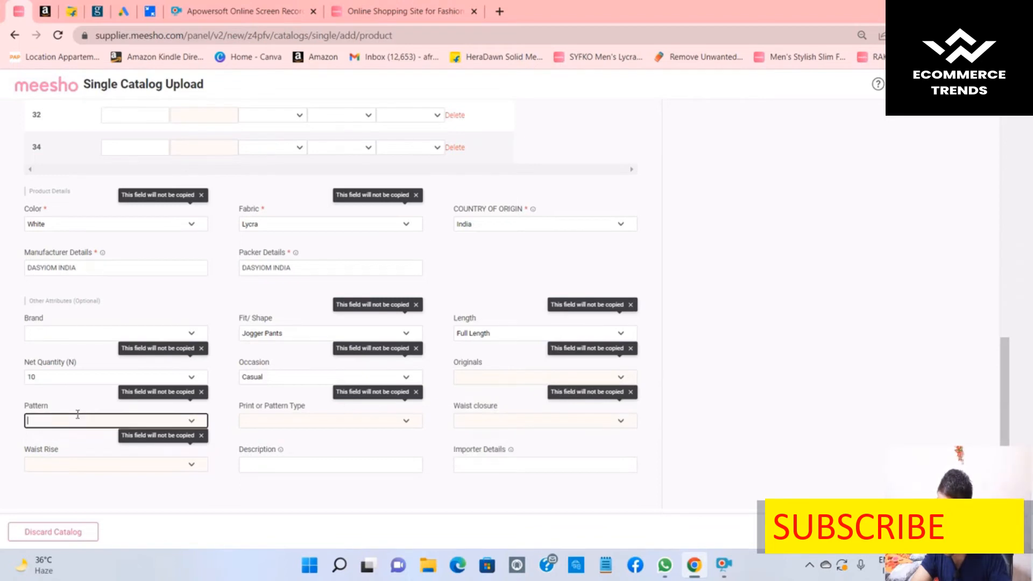
{"action": "scroll", "coordinate": [95, 479], "scroll_direction": "down", "scroll_amount": 3}
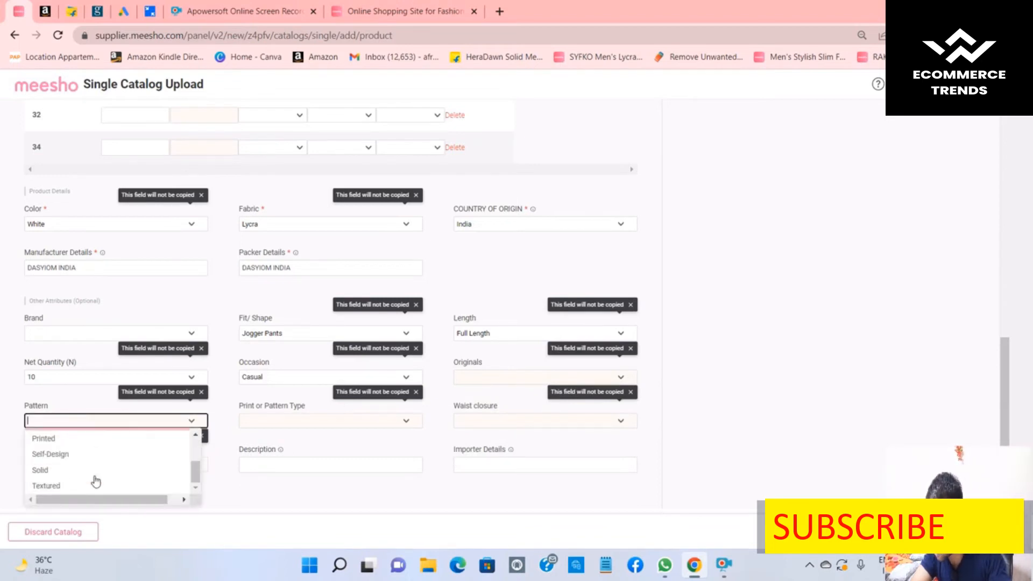
{"action": "left_click", "coordinate": [41, 471]}
{"action": "left_click", "coordinate": [283, 422]}
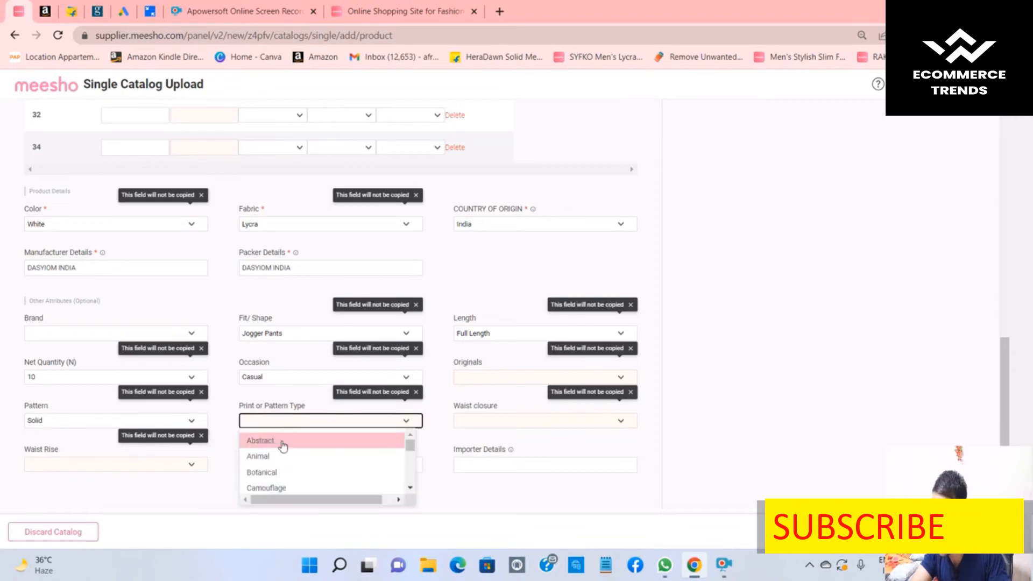
{"action": "scroll", "coordinate": [288, 468], "scroll_direction": "down", "scroll_amount": 4}
{"action": "scroll", "coordinate": [290, 473], "scroll_direction": "down", "scroll_amount": 2}
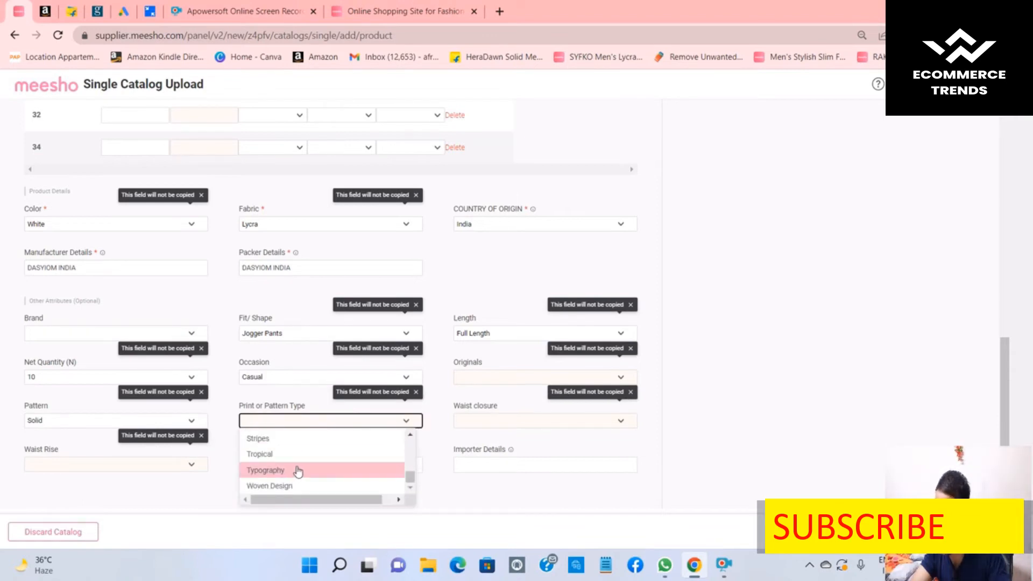
{"action": "scroll", "coordinate": [298, 472], "scroll_direction": "up", "scroll_amount": 10}
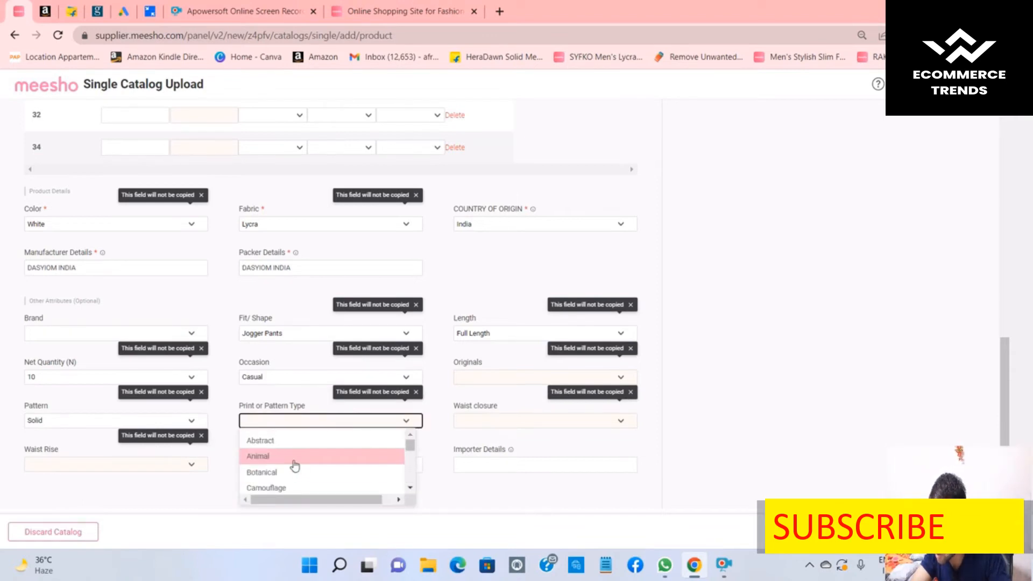
{"action": "scroll", "coordinate": [296, 468], "scroll_direction": "down", "scroll_amount": 2}
{"action": "scroll", "coordinate": [294, 466], "scroll_direction": "down", "scroll_amount": 2}
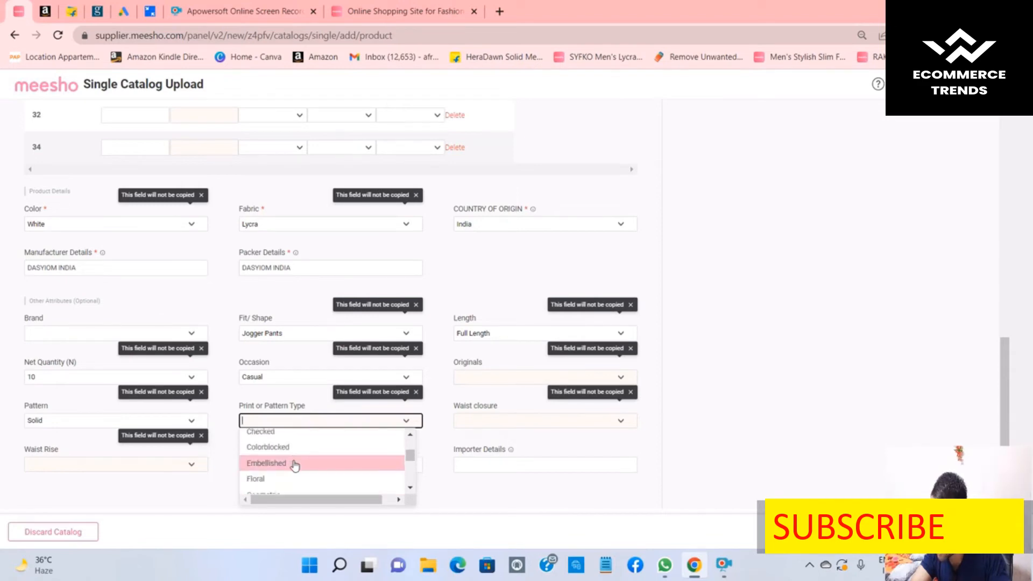
{"action": "left_click", "coordinate": [245, 446]}
- Set the waist closure to Drawstring and the waist rise to Mid Rise
{"action": "left_click", "coordinate": [471, 422]}
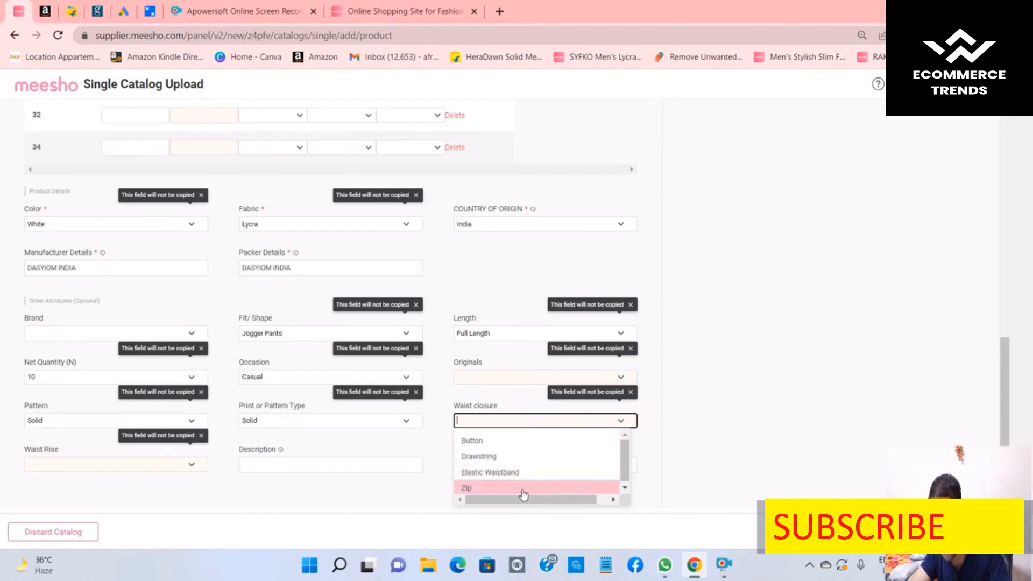
{"action": "left_click", "coordinate": [503, 457]}
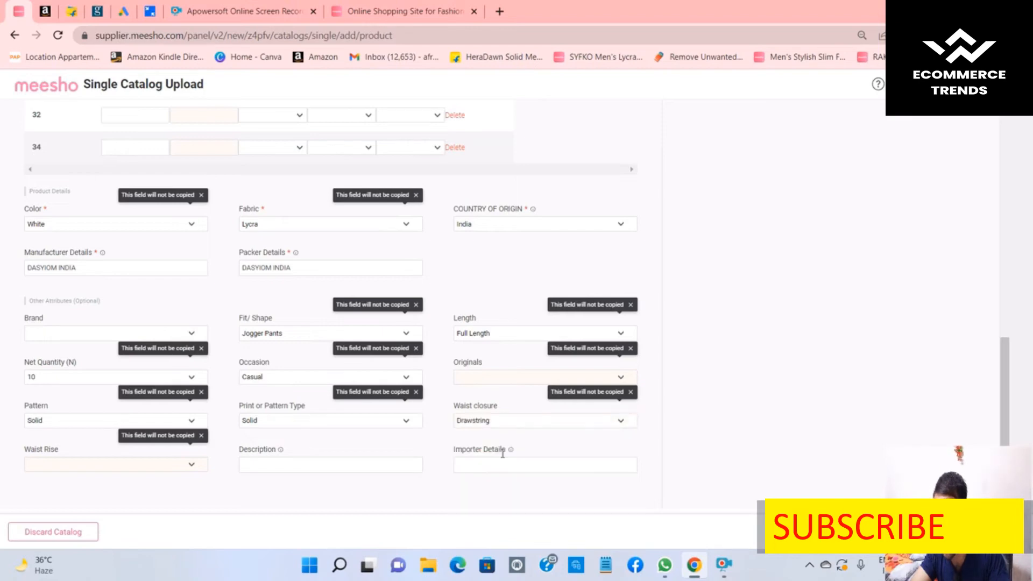
{"action": "left_click", "coordinate": [119, 466]}
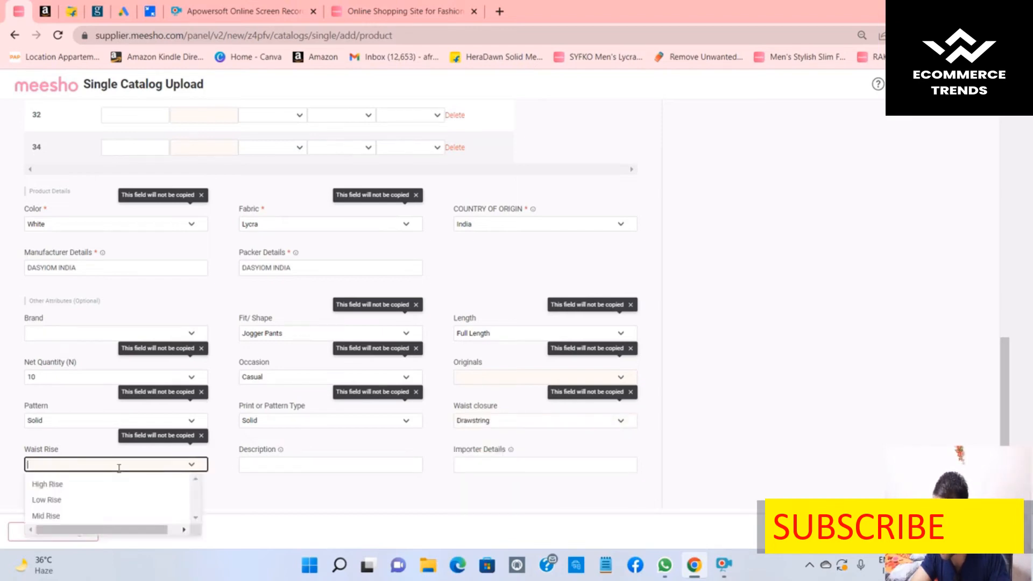
{"action": "left_click", "coordinate": [110, 517]}
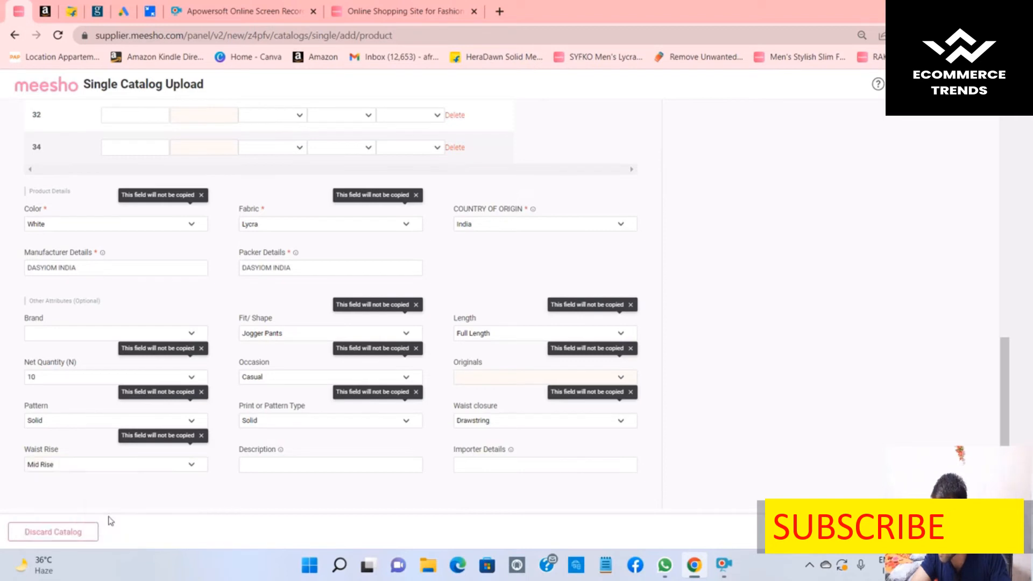
- Review the description field and the product name, checking the first product's form from pricing down to the optional attributes
{"action": "left_click", "coordinate": [272, 467]}
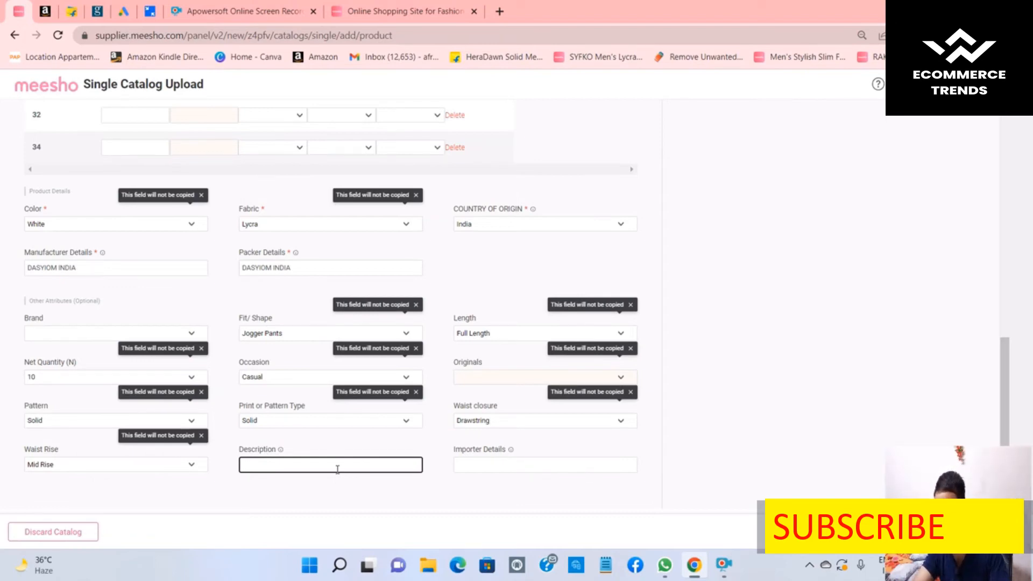
{"action": "scroll", "coordinate": [337, 469], "scroll_direction": "up", "scroll_amount": 10}
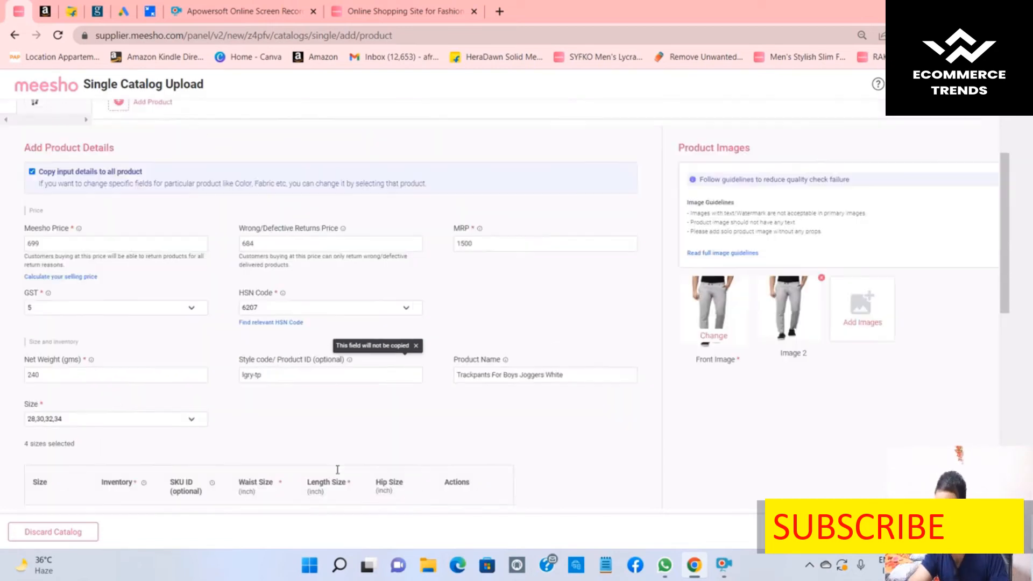
{"action": "left_click", "coordinate": [600, 480]}
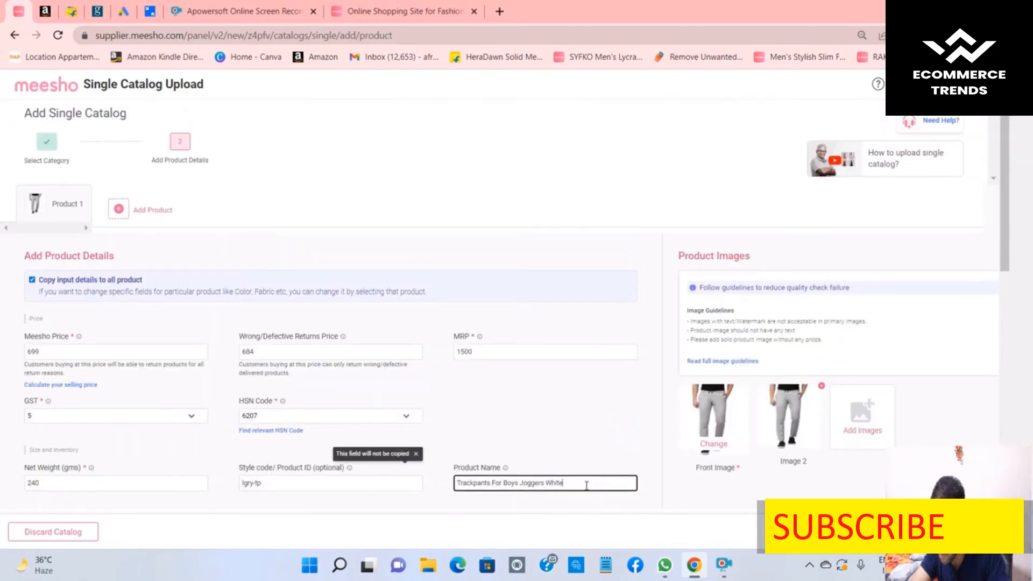
{"action": "scroll", "coordinate": [586, 486], "scroll_direction": "down", "scroll_amount": 1}
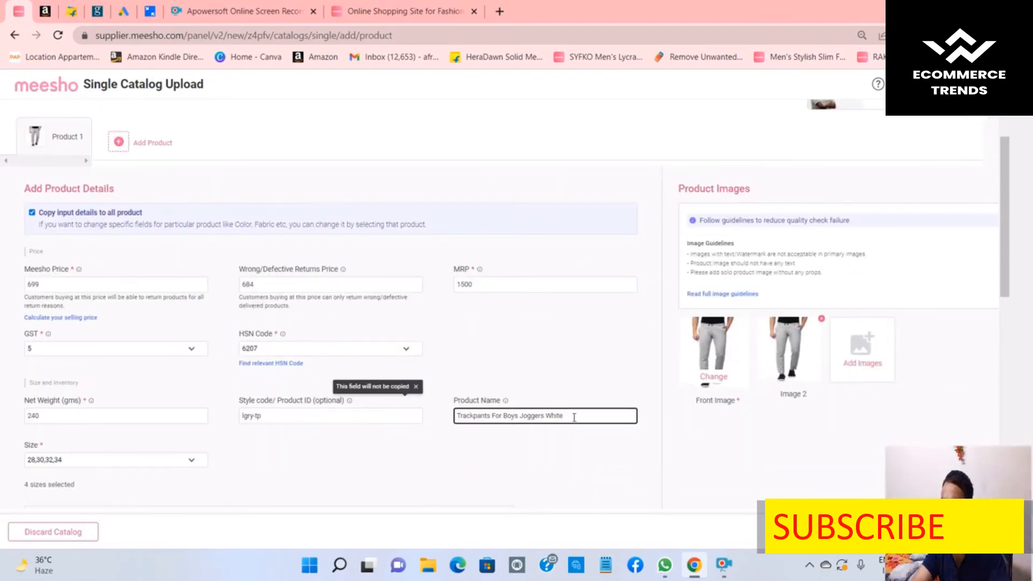
{"action": "scroll", "coordinate": [571, 429], "scroll_direction": "down", "scroll_amount": 4}
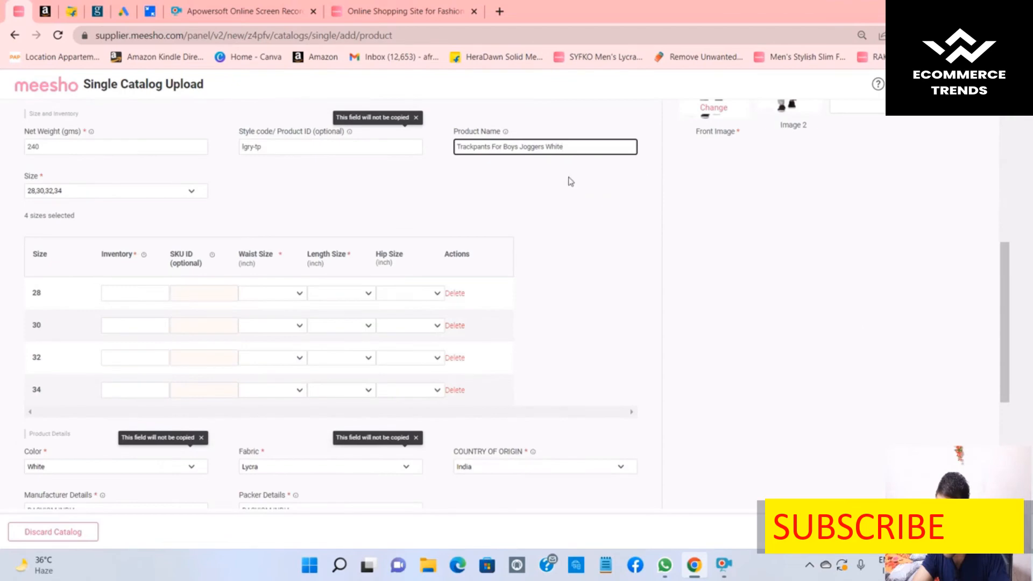
{"action": "scroll", "coordinate": [431, 387], "scroll_direction": "down", "scroll_amount": 4}
{"action": "left_click", "coordinate": [323, 464]}
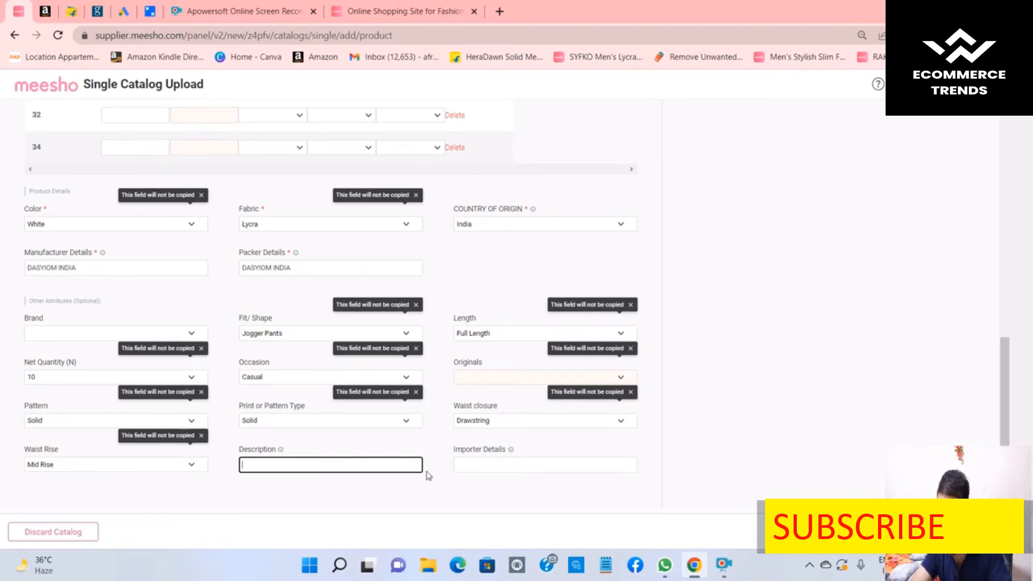
{"action": "scroll", "coordinate": [429, 475], "scroll_direction": "up", "scroll_amount": 1}
{"action": "scroll", "coordinate": [428, 475], "scroll_direction": "down", "scroll_amount": 1}
{"action": "scroll", "coordinate": [429, 476], "scroll_direction": "up", "scroll_amount": 10}
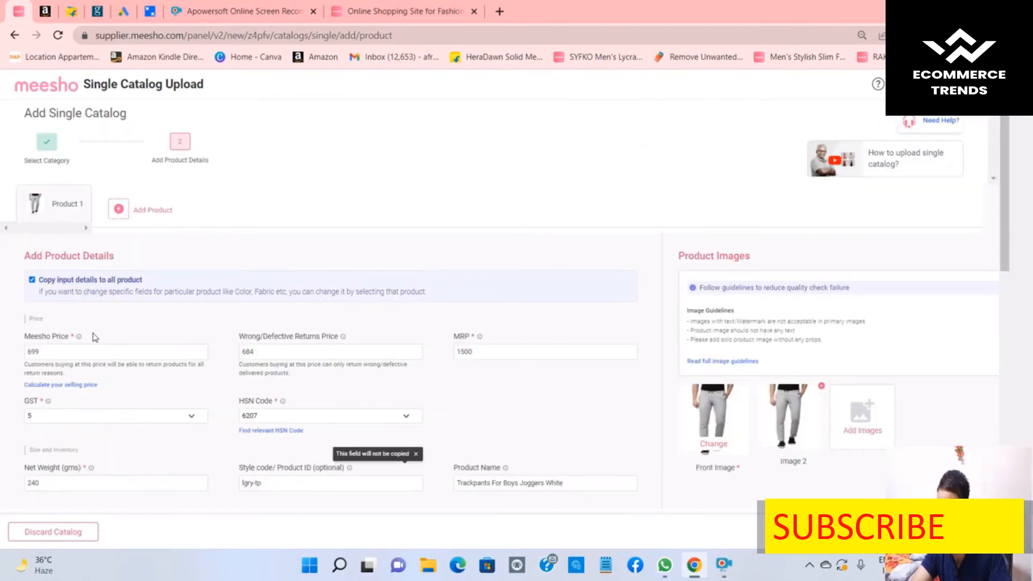
- Add a second product to the catalog using the image "lower m2" and open its details
{"action": "left_click", "coordinate": [119, 213]}
{"action": "left_click", "coordinate": [233, 121]}
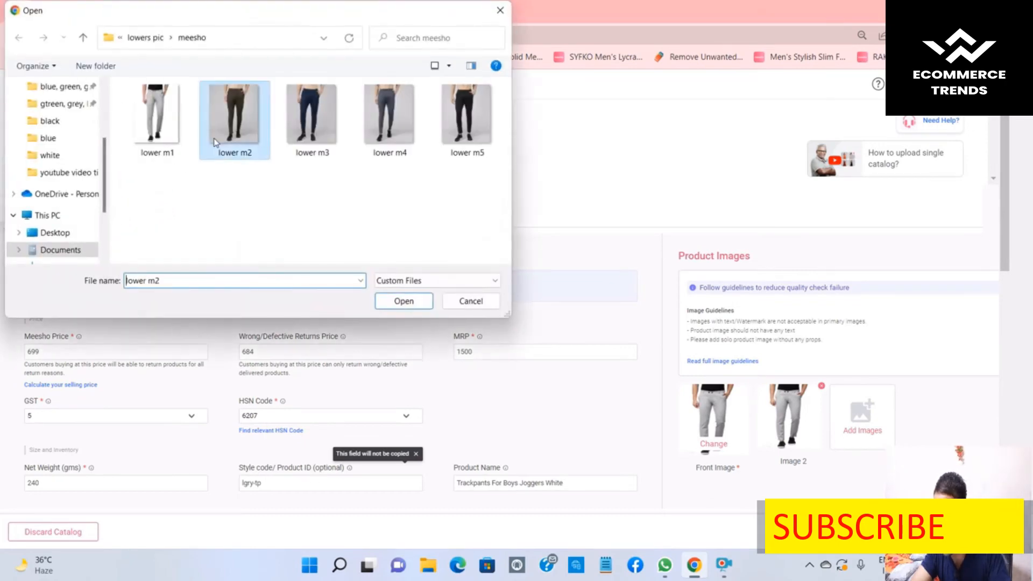
{"action": "left_click", "coordinate": [398, 302]}
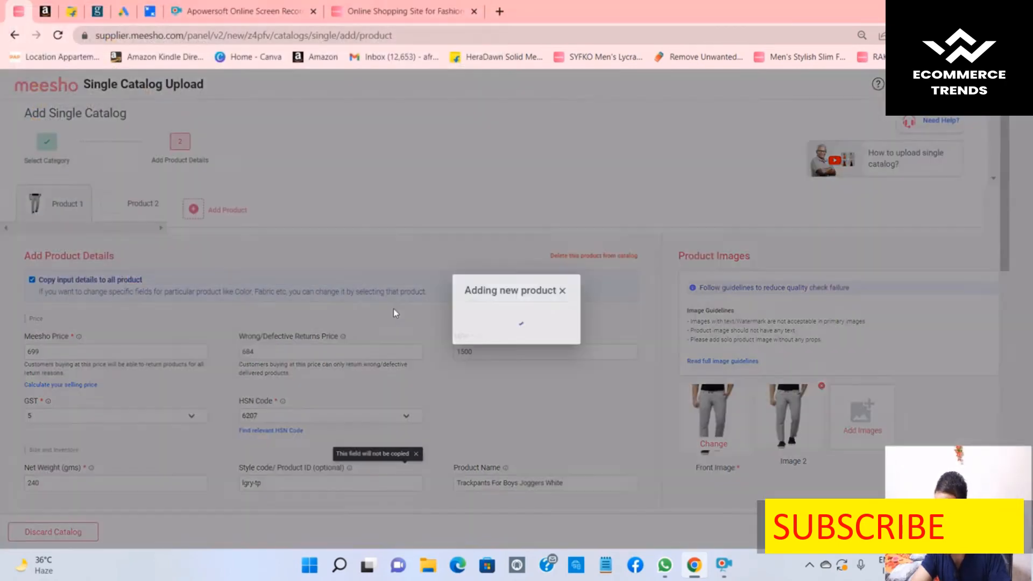
{"action": "left_click", "coordinate": [138, 204]}
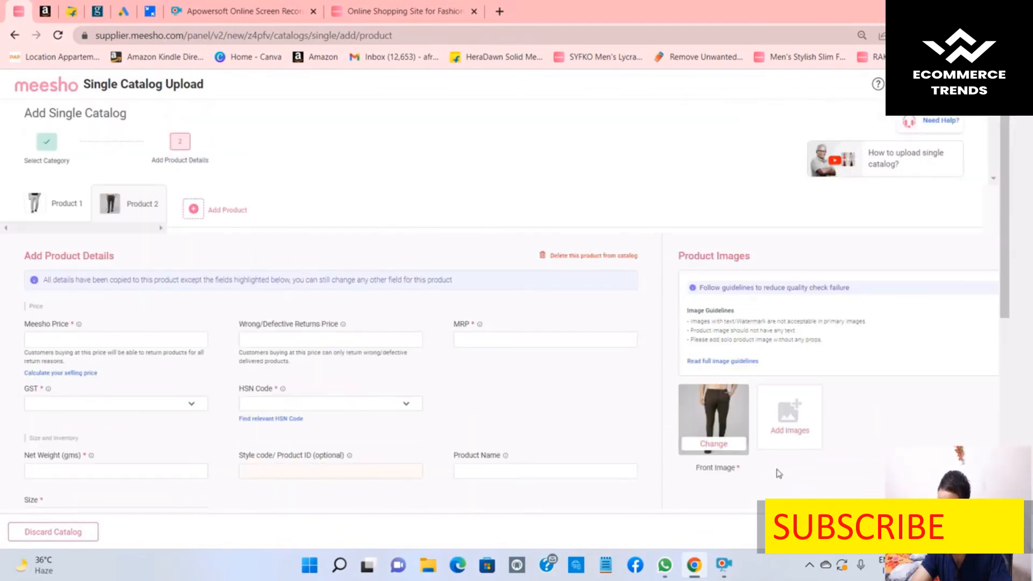
- Add the images "lower m3", "lower m4" and "lower m5" to Product 2
{"action": "left_click", "coordinate": [804, 425]}
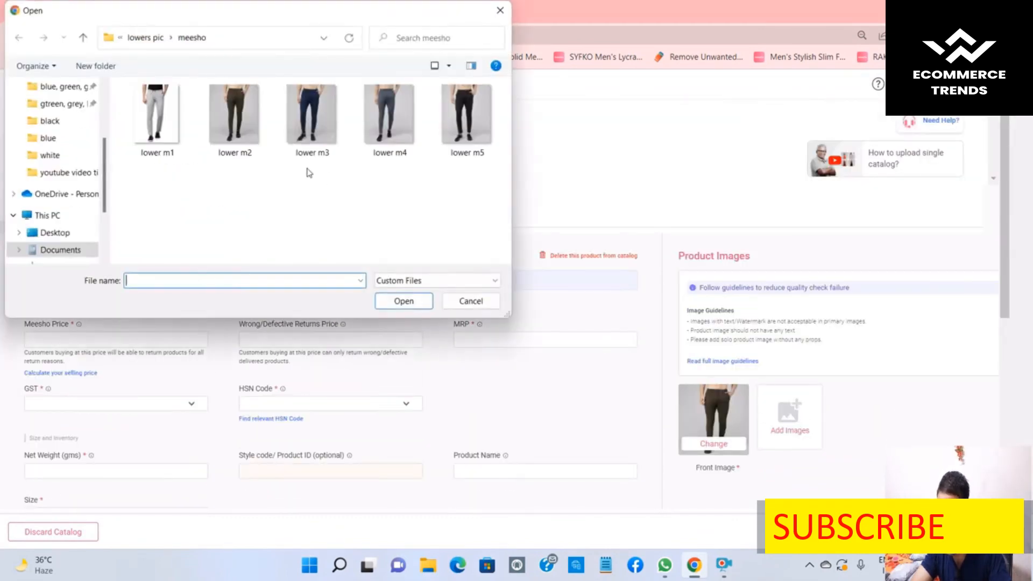
{"action": "left_click", "coordinate": [312, 123]}
{"action": "left_click", "coordinate": [390, 121], "text": "ctrl"}
{"action": "left_click", "coordinate": [470, 131], "text": "ctrl"}
{"action": "left_click", "coordinate": [417, 304]}
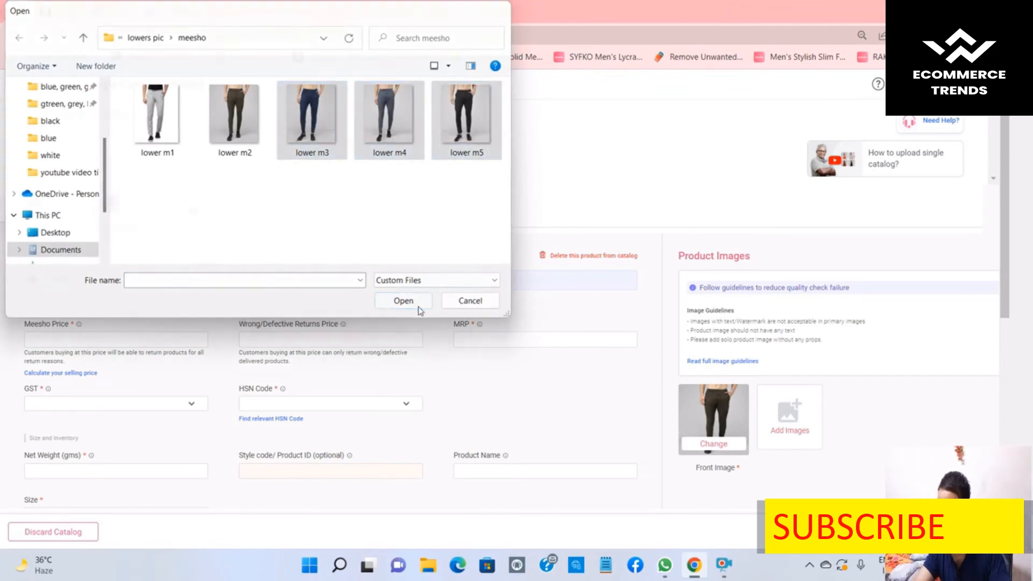
{"action": "left_click", "coordinate": [639, 394]}
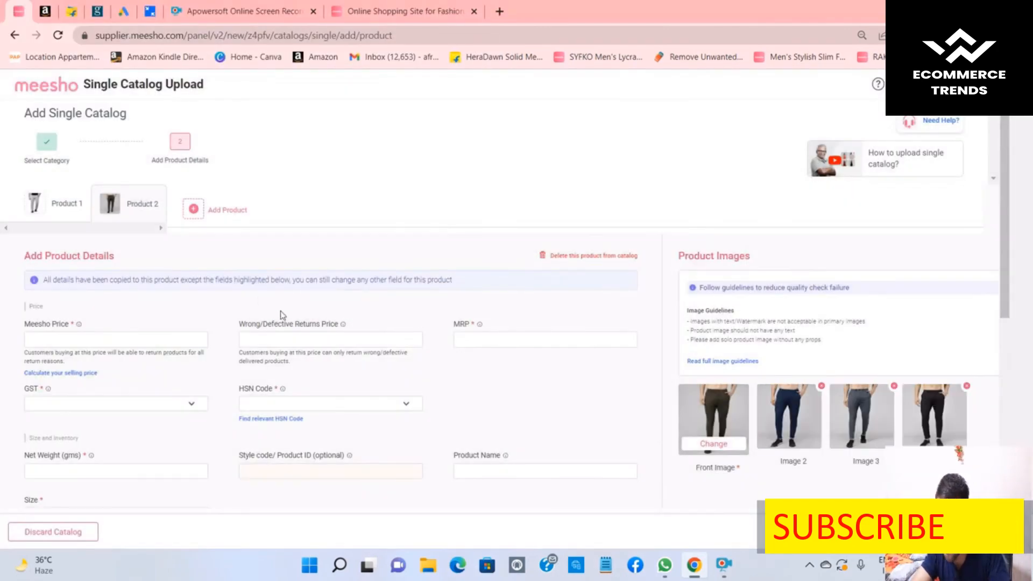
- Compare the detail fields of Product 1 and Product 2 to check which inputs were copied
{"action": "left_click", "coordinate": [59, 207]}
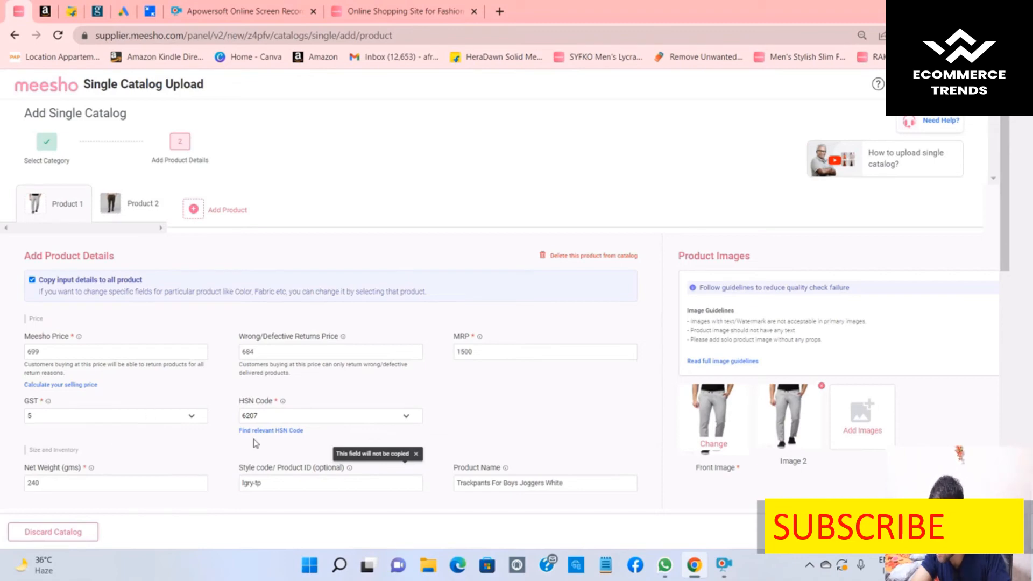
{"action": "left_click", "coordinate": [113, 208]}
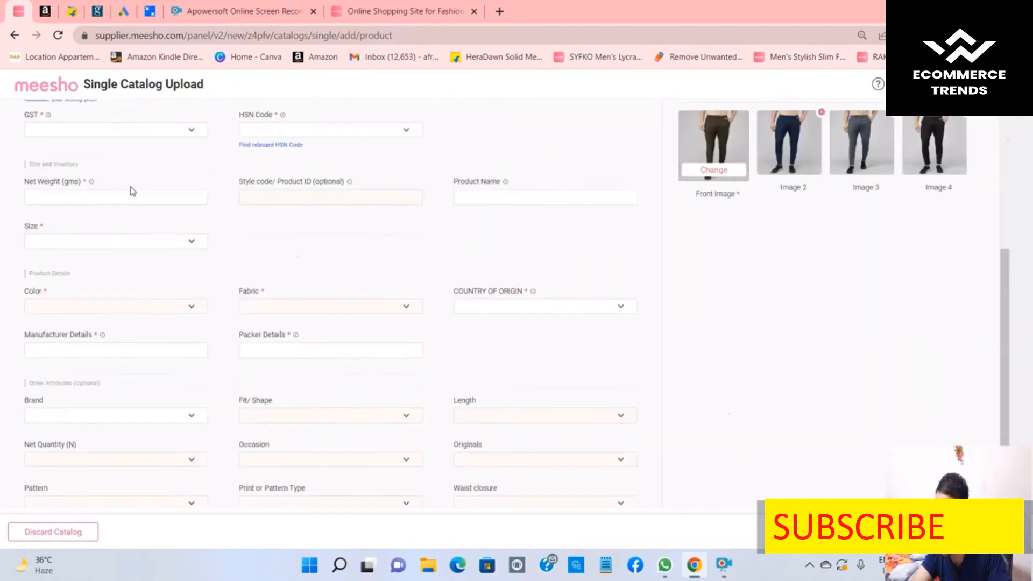
{"action": "scroll", "coordinate": [130, 191], "scroll_direction": "up", "scroll_amount": 5}
{"action": "left_click", "coordinate": [59, 180]}
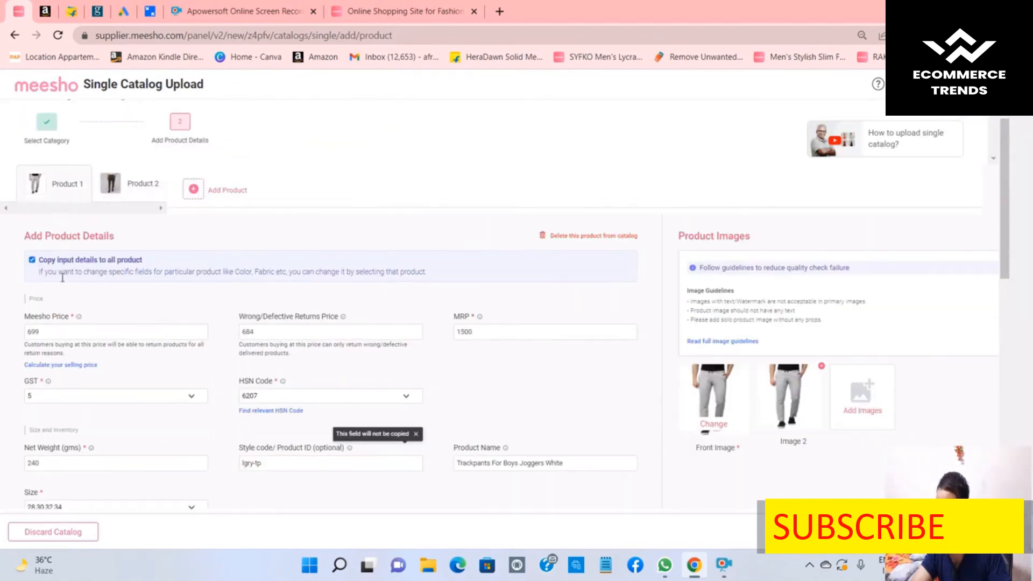
- Turn off copying Product 1's input details to all products and accept clearing the other products' data
{"action": "left_click", "coordinate": [31, 261]}
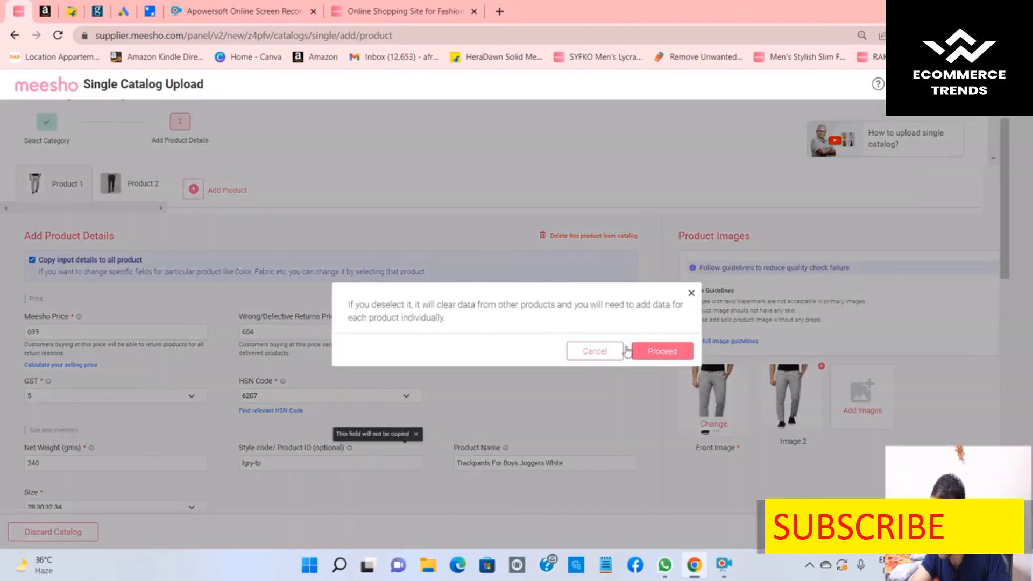
{"action": "left_click", "coordinate": [679, 355]}
{"action": "left_click", "coordinate": [42, 262]}
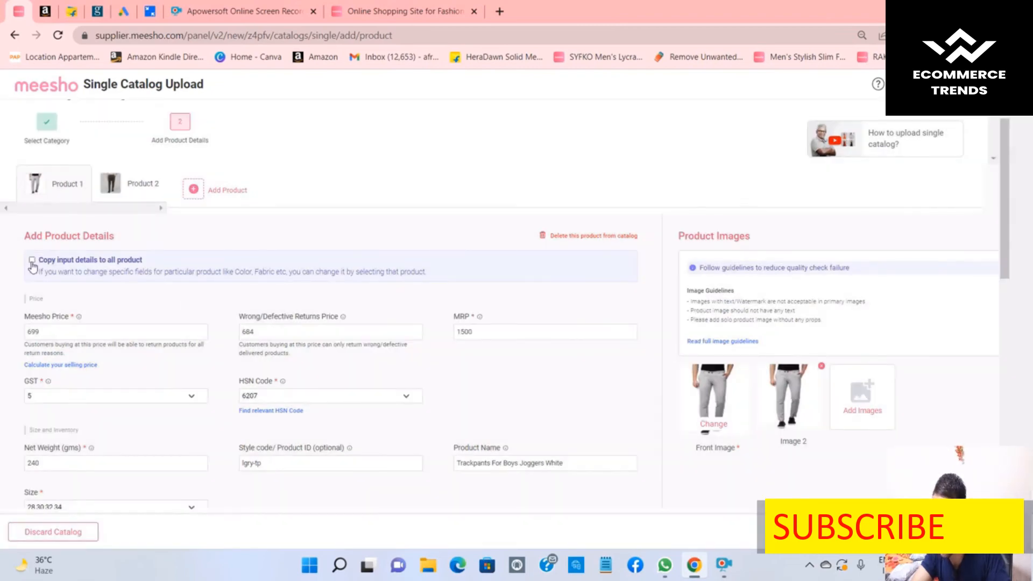
- Turn copying of Product 1's input details to all products back on and check the copied fields in Product 2
{"action": "left_click", "coordinate": [667, 353]}
{"action": "left_click", "coordinate": [142, 194]}
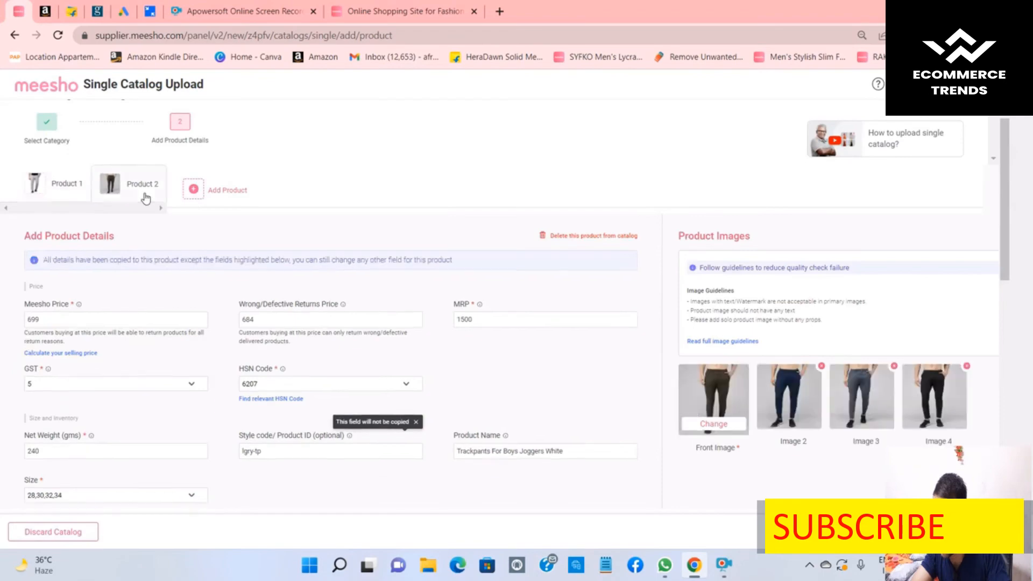
{"action": "scroll", "coordinate": [194, 323], "scroll_direction": "down", "scroll_amount": 9}
{"action": "scroll", "coordinate": [201, 326], "scroll_direction": "up", "scroll_amount": 8}
{"action": "scroll", "coordinate": [170, 317], "scroll_direction": "up", "scroll_amount": 2}
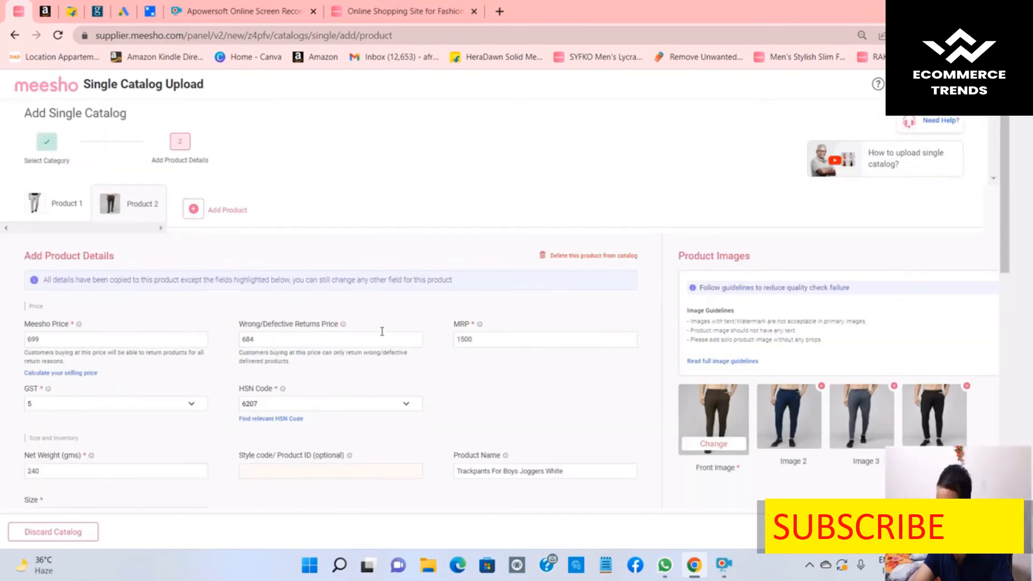
{"action": "scroll", "coordinate": [508, 334], "scroll_direction": "down", "scroll_amount": 3}
{"action": "scroll", "coordinate": [509, 334], "scroll_direction": "down", "scroll_amount": 5}
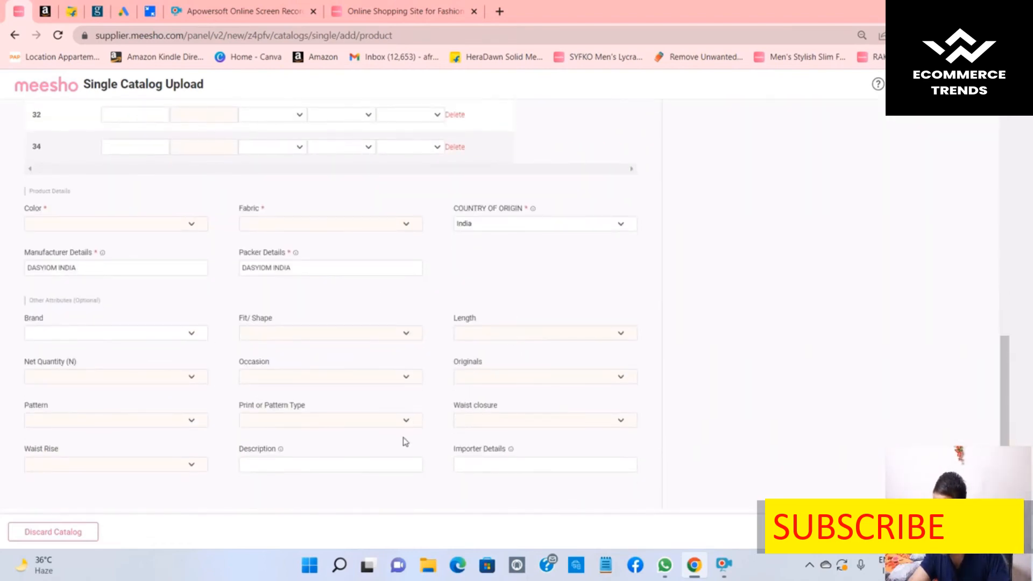
{"action": "scroll", "coordinate": [404, 439], "scroll_direction": "up", "scroll_amount": 8}
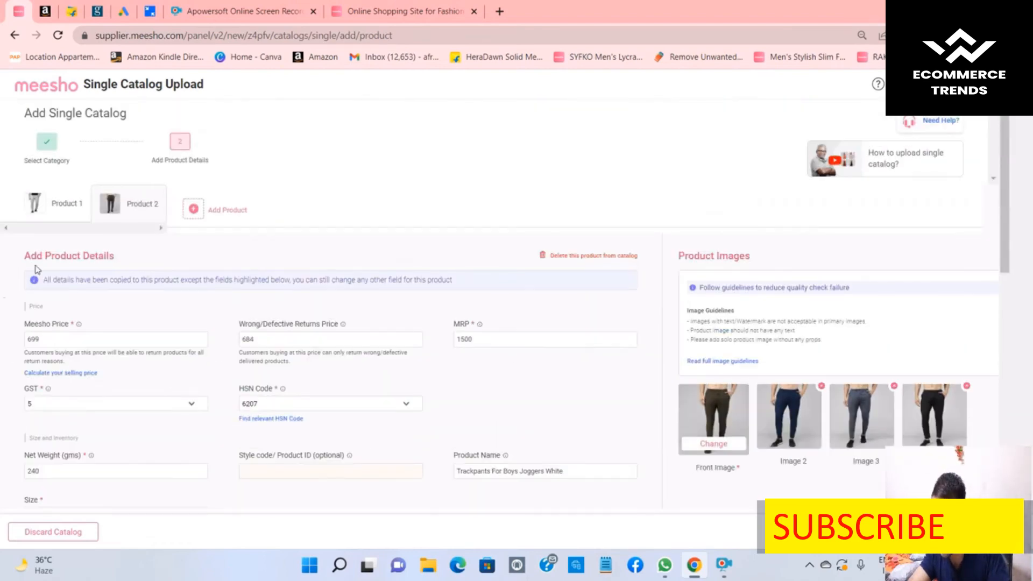
- Return to Product 1 and review its product name and Meesho price
{"action": "left_click", "coordinate": [48, 217]}
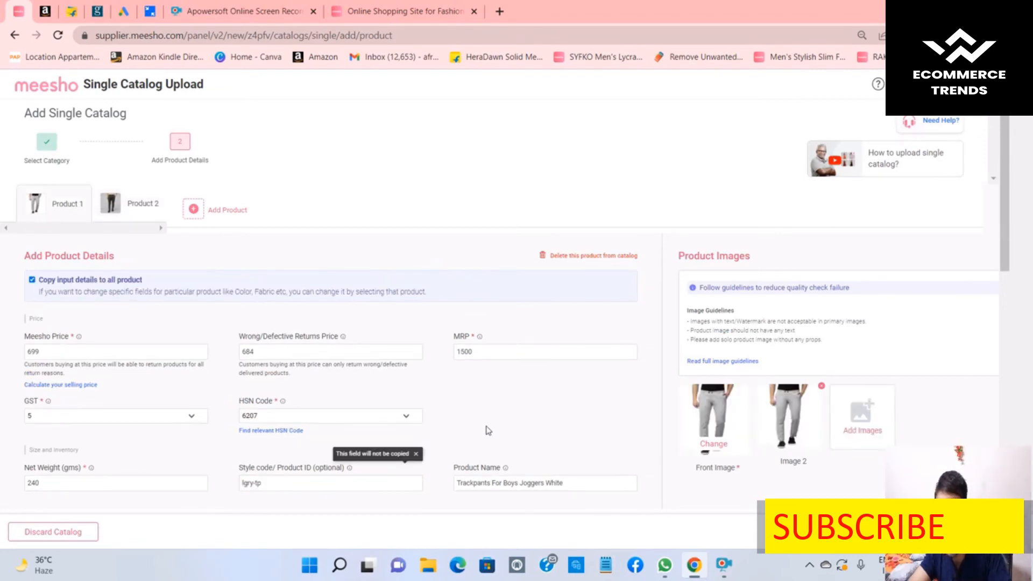
{"action": "scroll", "coordinate": [487, 430], "scroll_direction": "down", "scroll_amount": 3}
{"action": "left_click", "coordinate": [578, 350]}
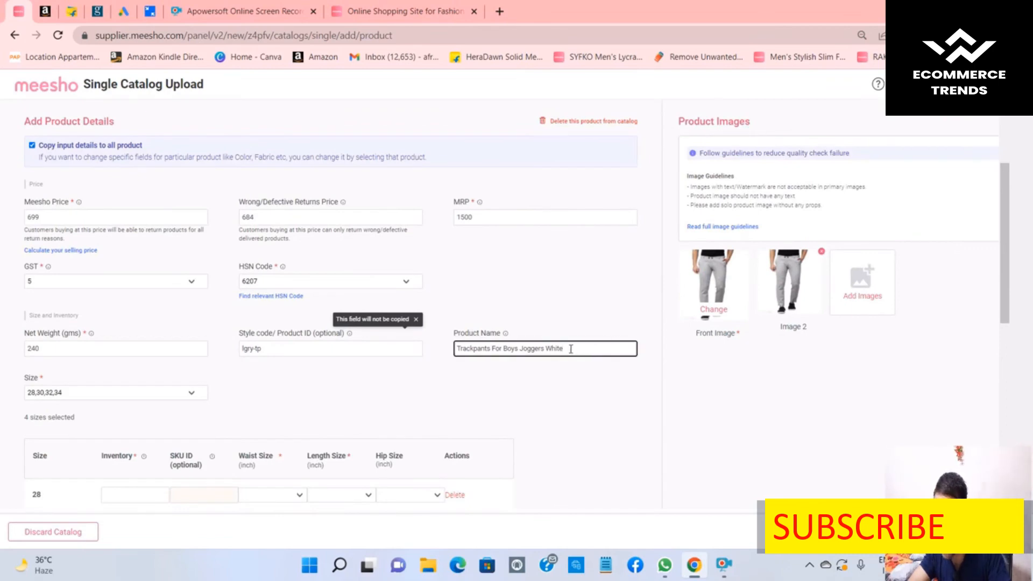
{"action": "left_click_drag", "start_coordinate": [571, 348], "coordinate": [451, 345]}
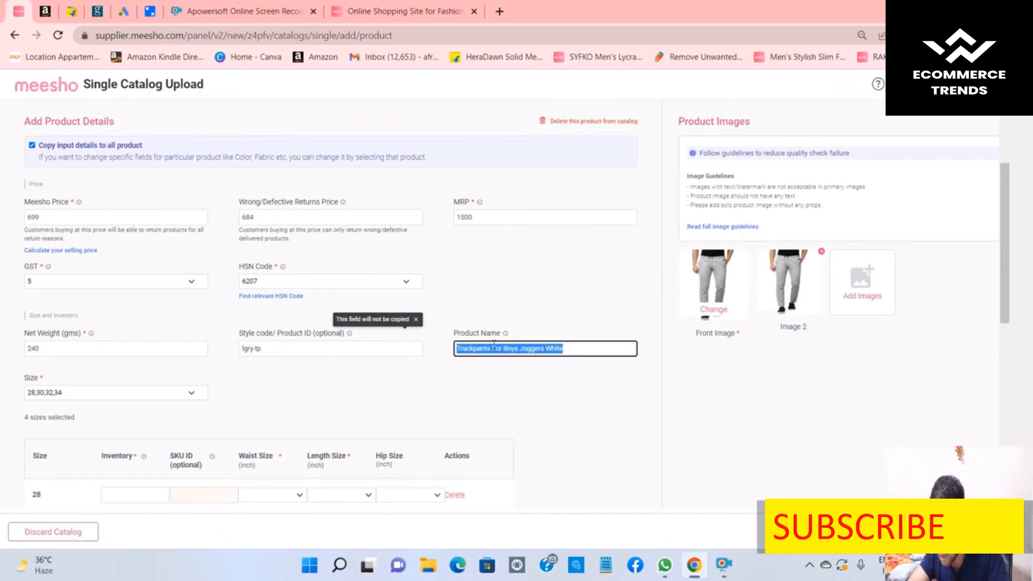
{"action": "left_click", "coordinate": [575, 347]}
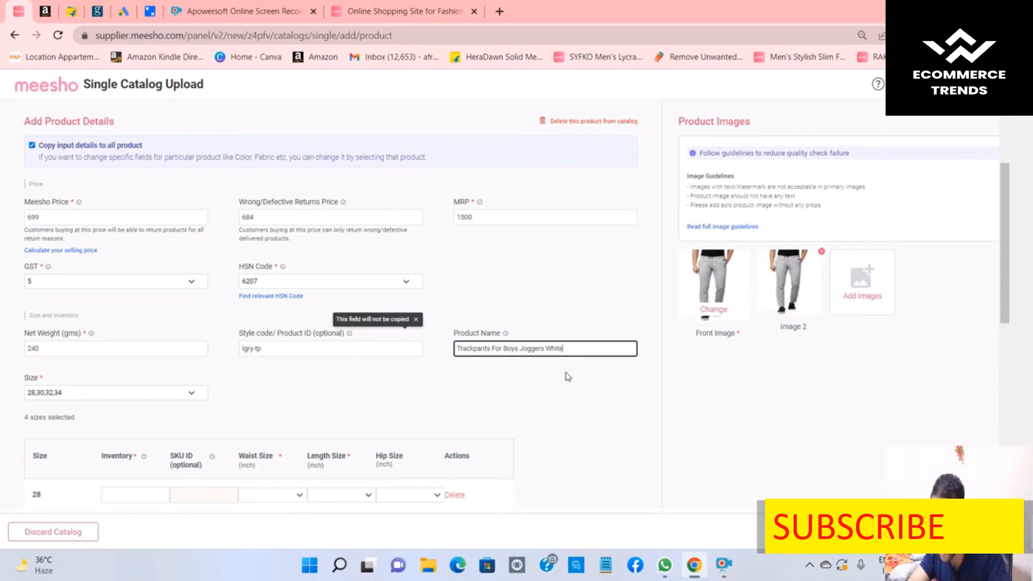
{"action": "scroll", "coordinate": [84, 338], "scroll_direction": "up", "scroll_amount": 3}
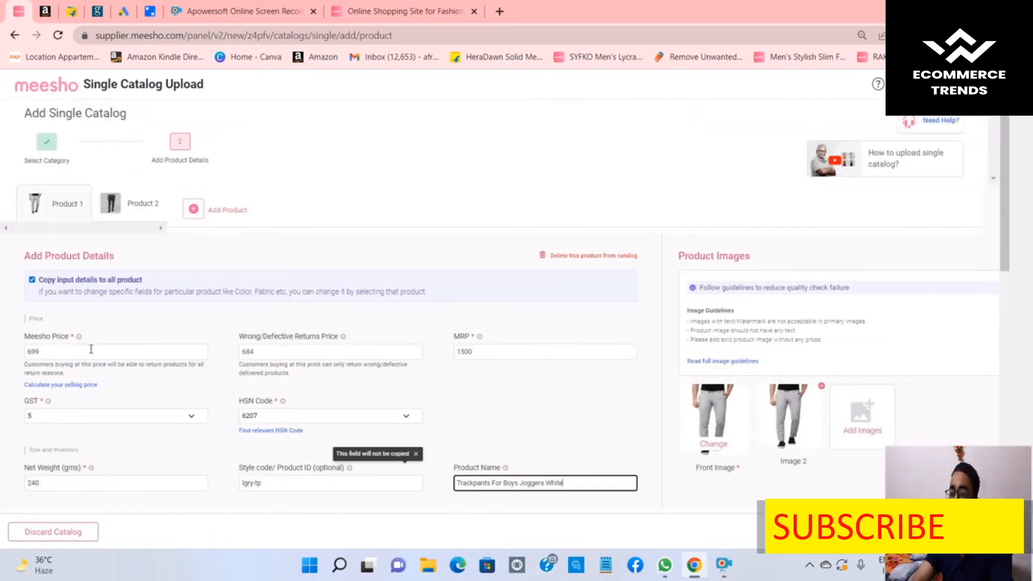
{"action": "left_click", "coordinate": [91, 350]}
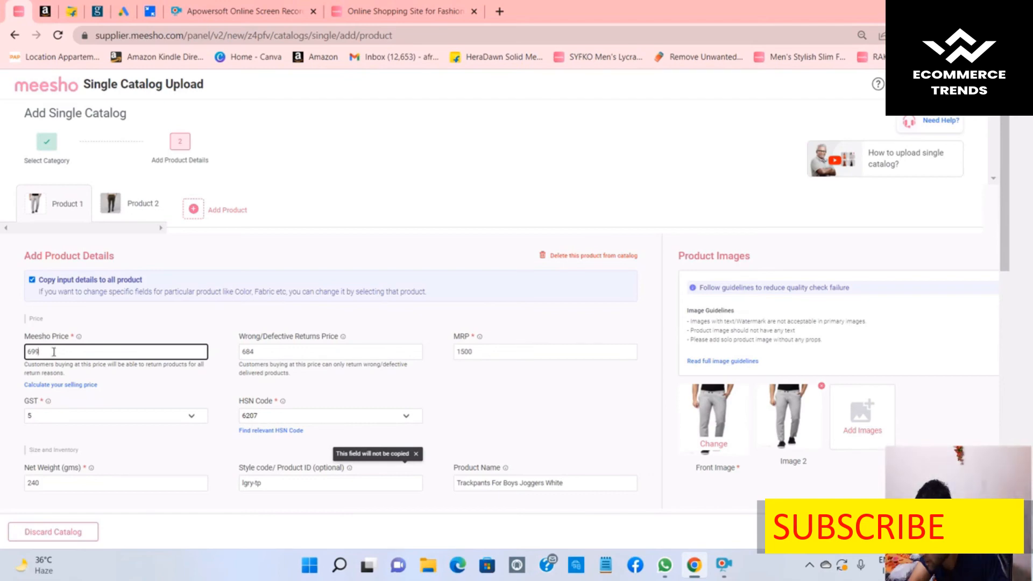
{"action": "left_click_drag", "start_coordinate": [59, 353], "coordinate": [23, 352]}
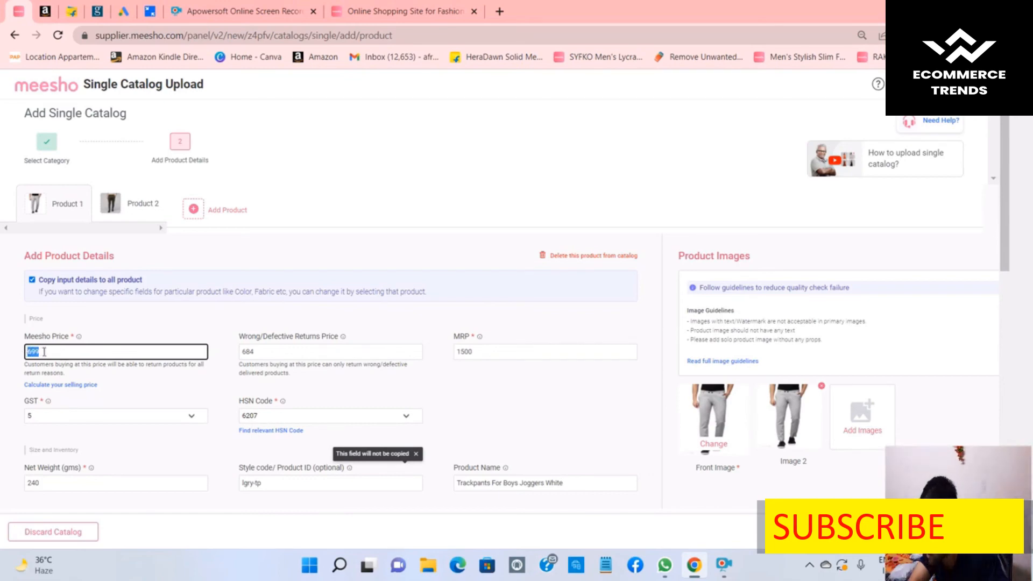
{"action": "left_click", "coordinate": [45, 352]}
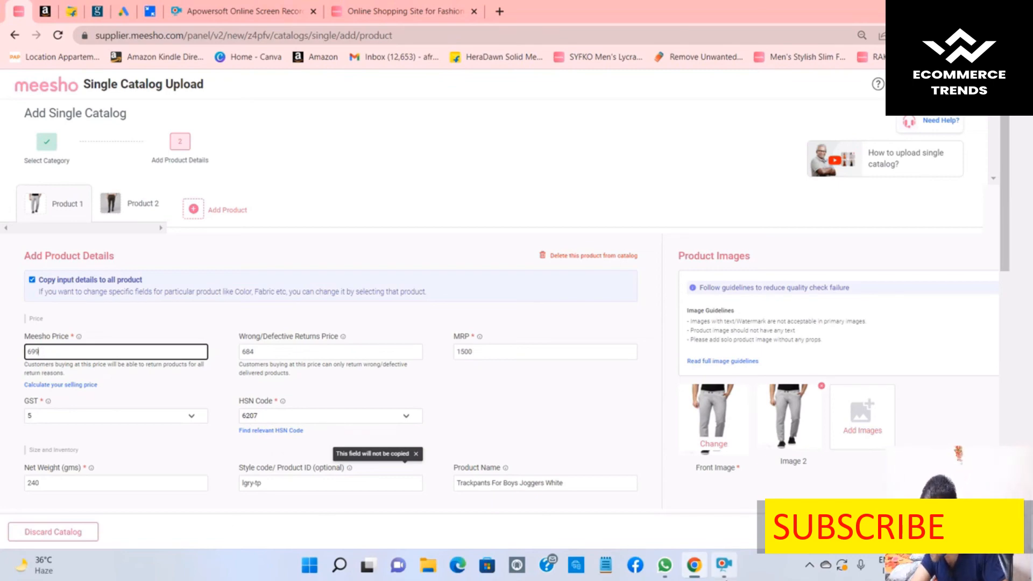
{"action": "left_click", "coordinate": [725, 568]}
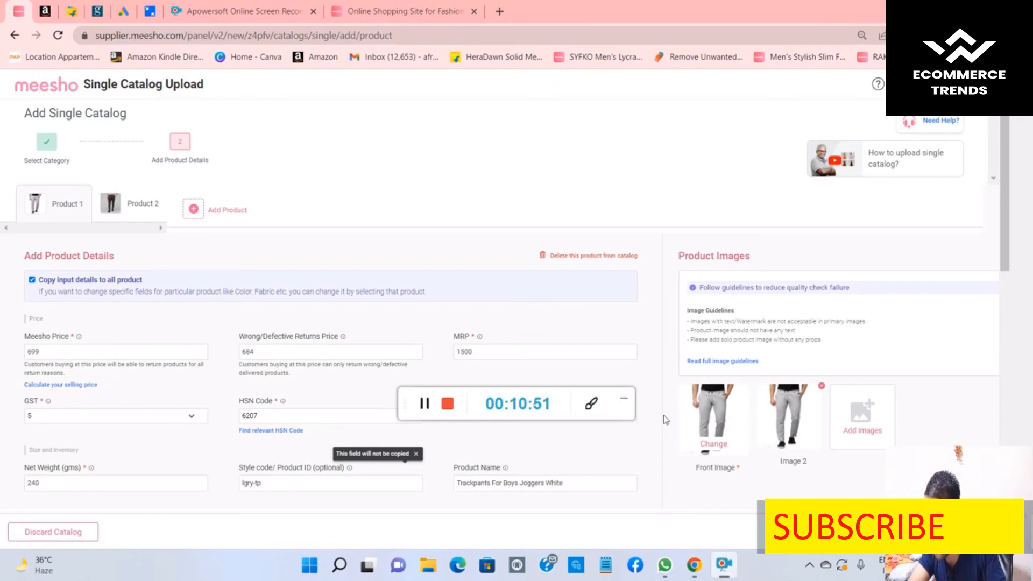
{"action": "left_click", "coordinate": [623, 399]}
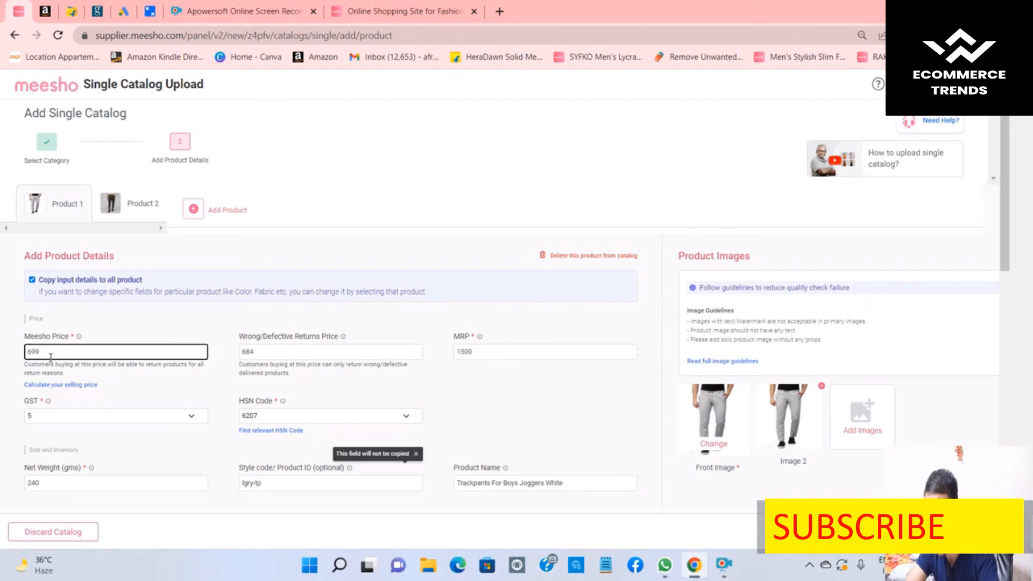
- Set Product 1's Meesho Price to 679
{"action": "key", "text": "BackSpace"}
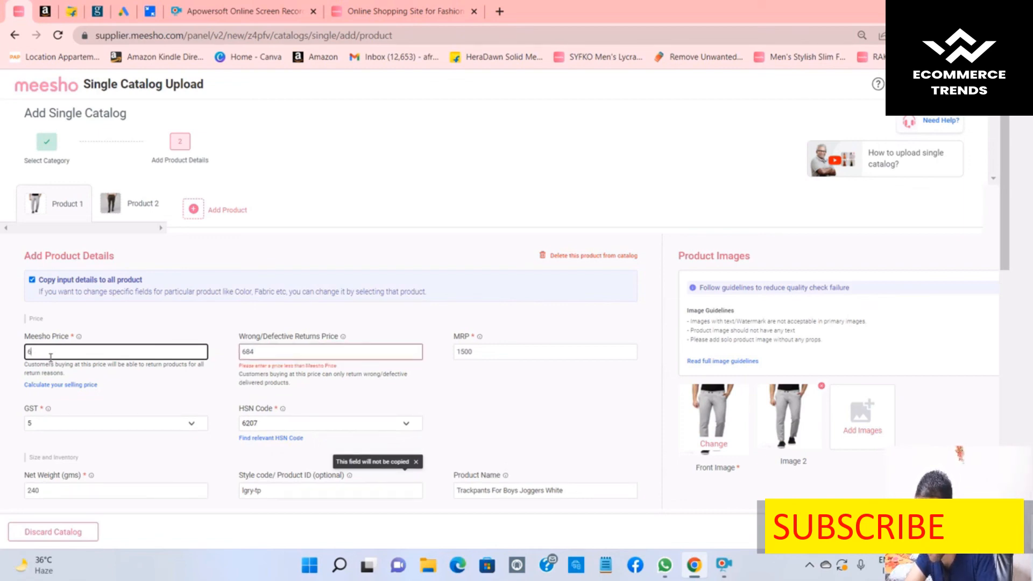
{"action": "type", "text": "80"}
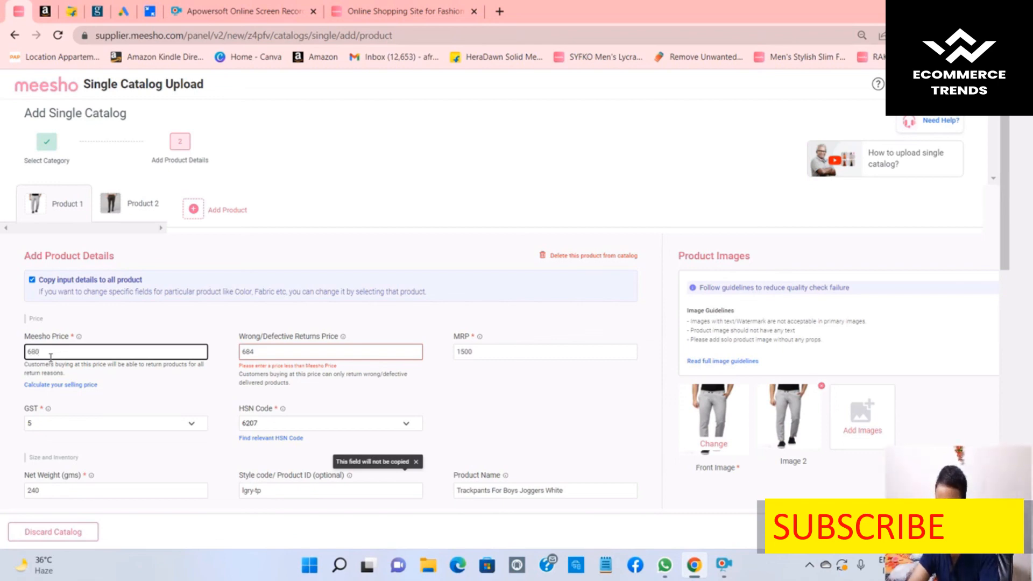
{"action": "key", "text": "BackSpace"}
{"action": "key", "text": "BackSpace"}
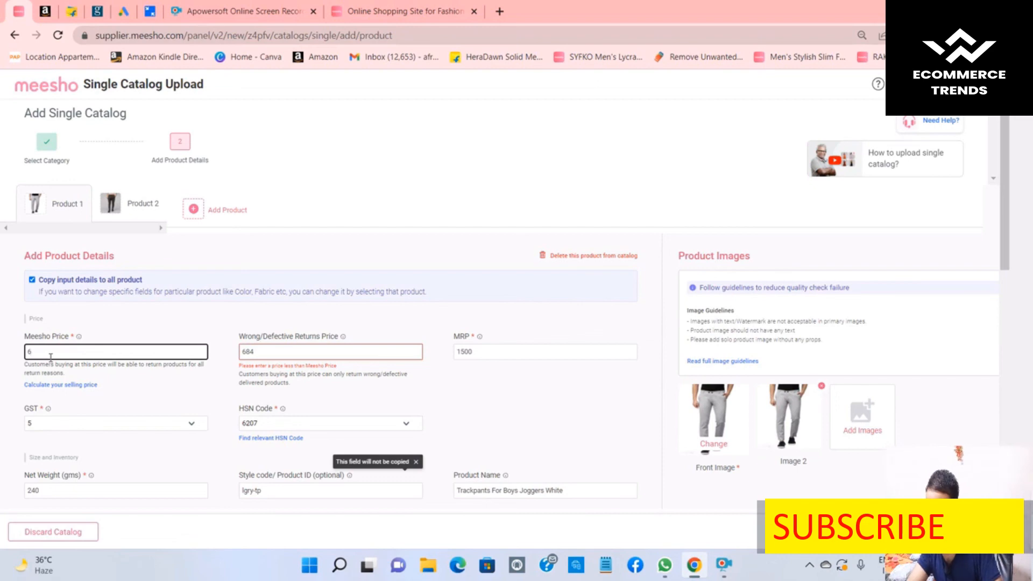
{"action": "type", "text": "79"}
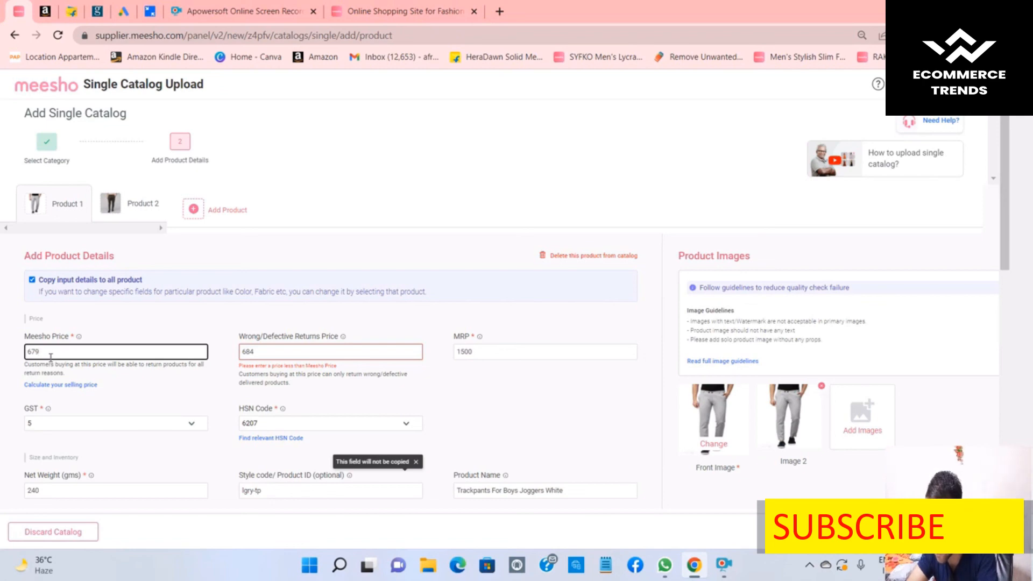
- Set Product 1's Wrong/Defective Returns Price to 660
{"action": "left_click", "coordinate": [278, 351]}
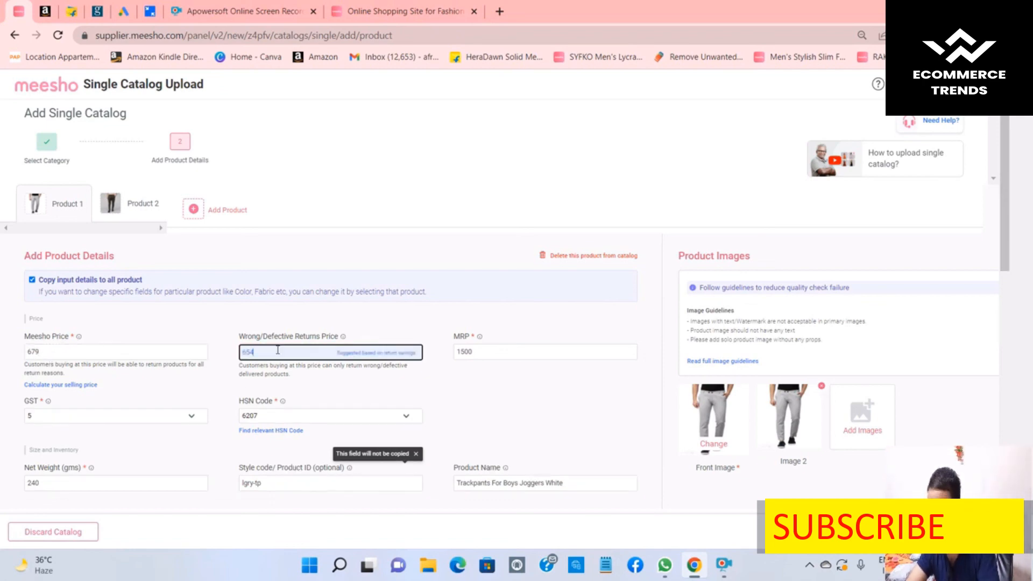
{"action": "type", "text": "654"}
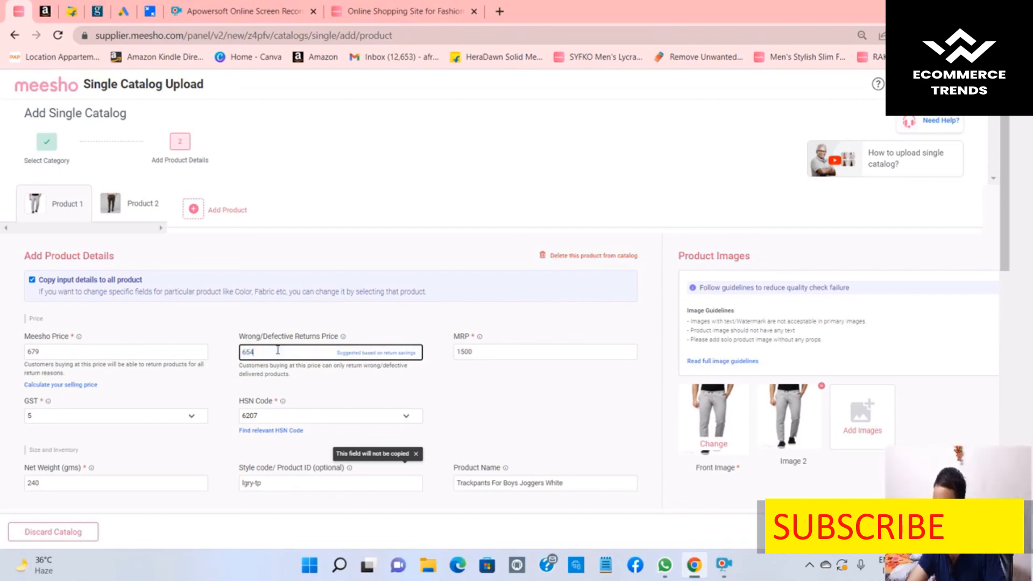
{"action": "key", "text": "BackSpace"}
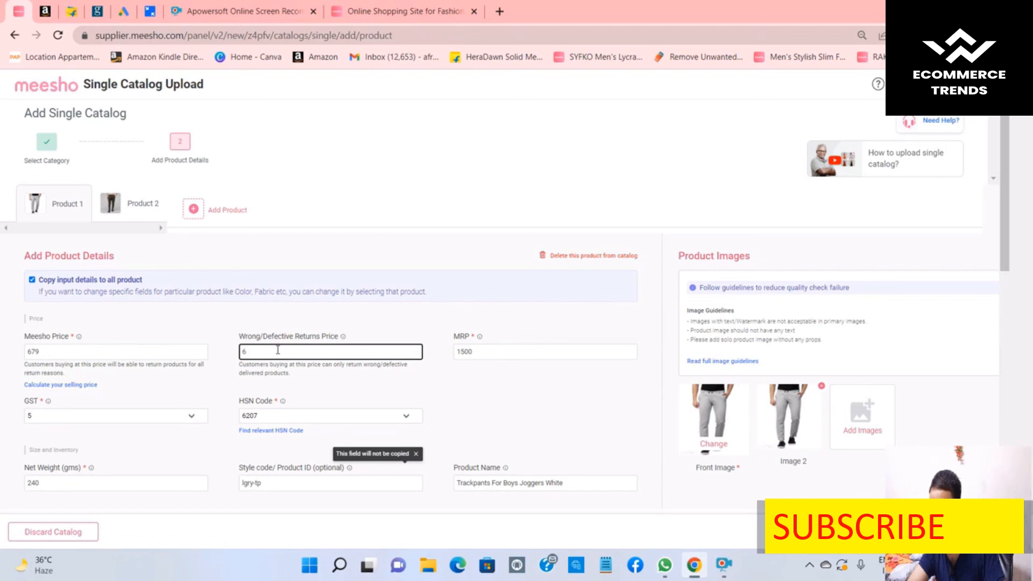
{"action": "type", "text": "60"}
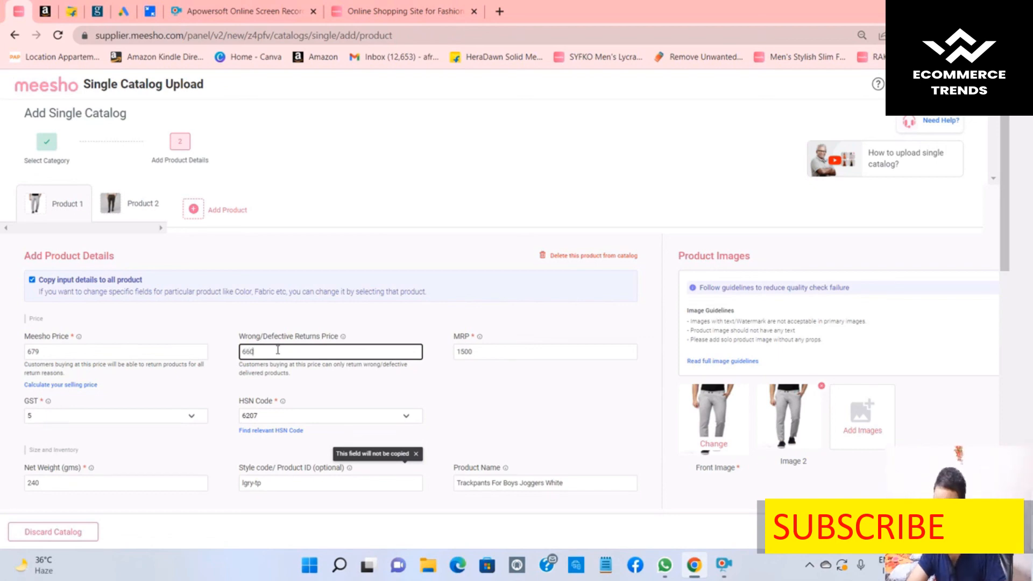